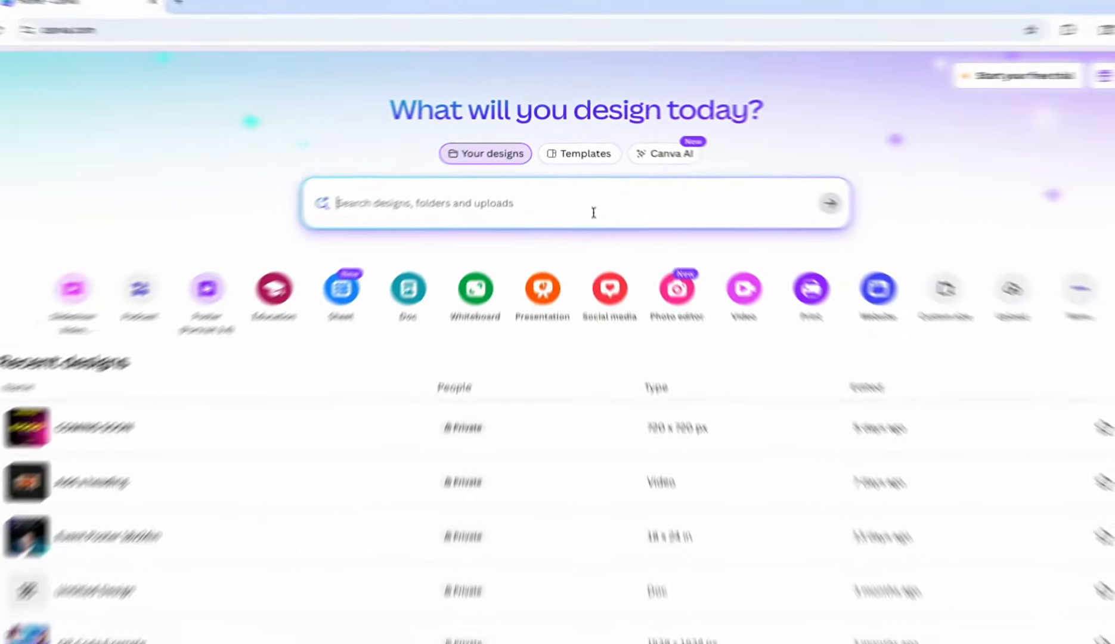
Look at the home page's Templates search and the Canva AI example prompts, and return to the home view
{"action": "left_click", "coordinate": [614, 169]}
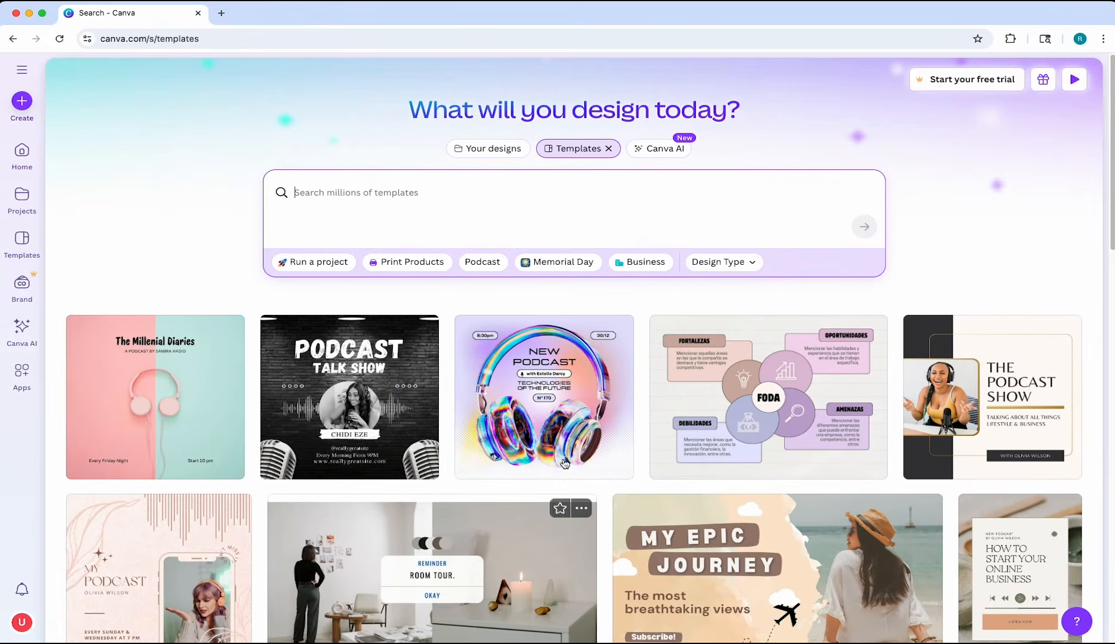
{"action": "left_click", "coordinate": [668, 154]}
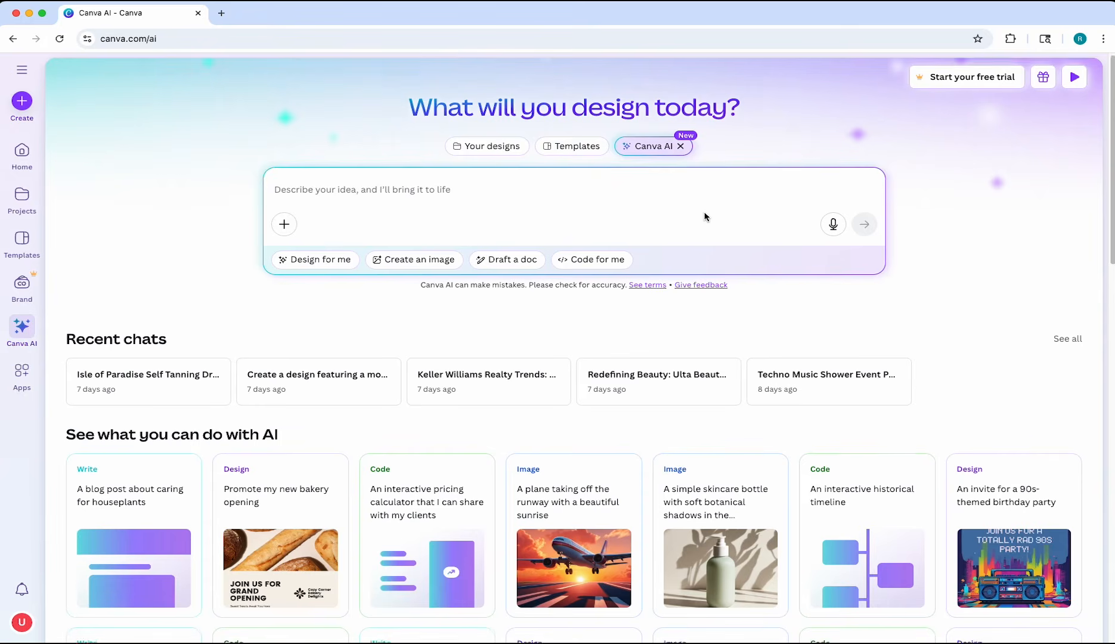
{"action": "scroll", "coordinate": [705, 217], "scroll_direction": "down", "scroll_amount": 4}
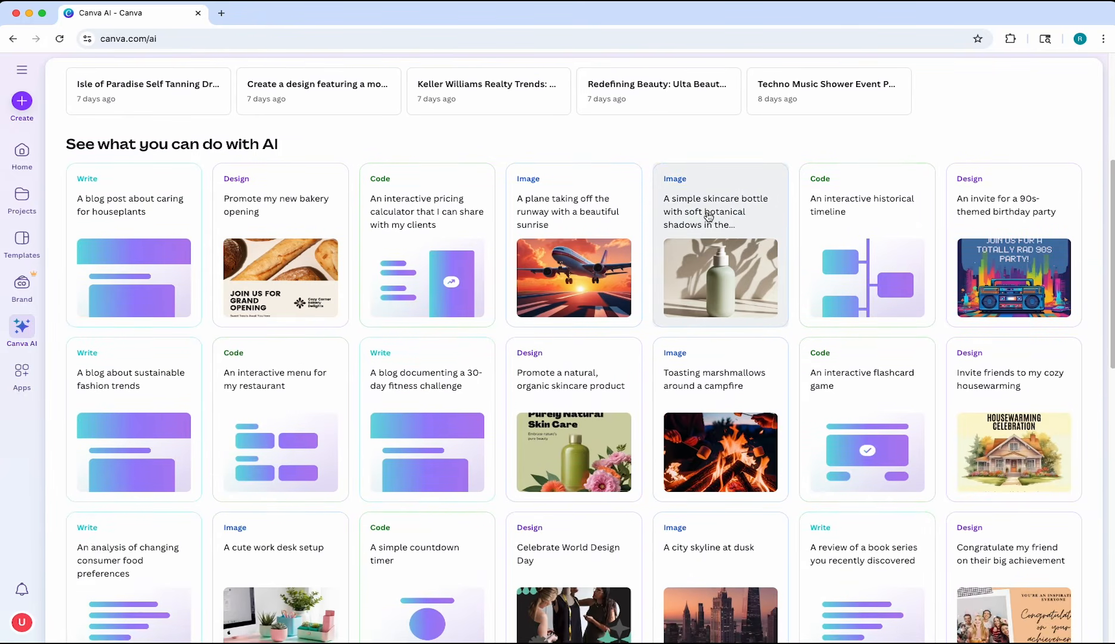
{"action": "scroll", "coordinate": [708, 219], "scroll_direction": "up", "scroll_amount": 4}
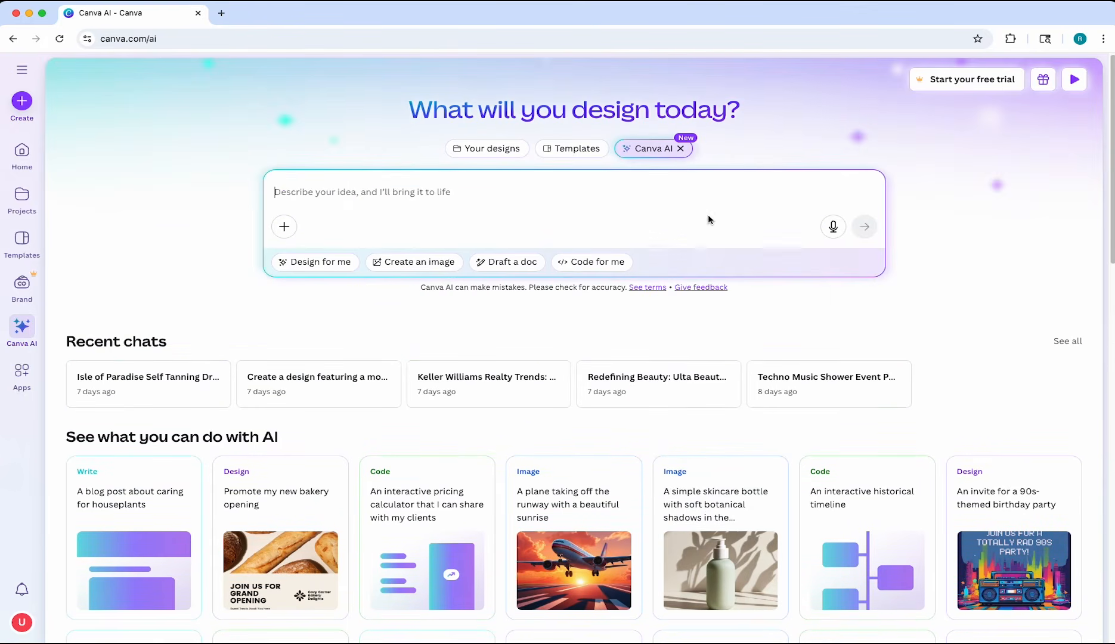
{"action": "left_click", "coordinate": [680, 149]}
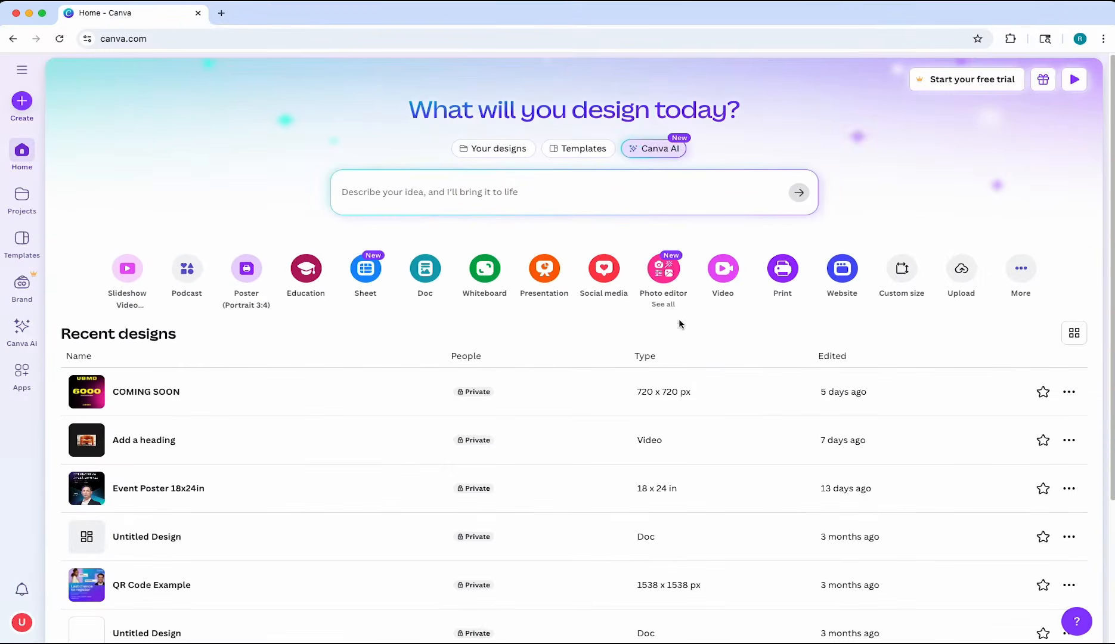
Examine the social media formats and the custom size options for new designs, closing the design chooser after each
{"action": "left_click", "coordinate": [610, 295]}
{"action": "scroll", "coordinate": [828, 369], "scroll_direction": "down", "scroll_amount": 5}
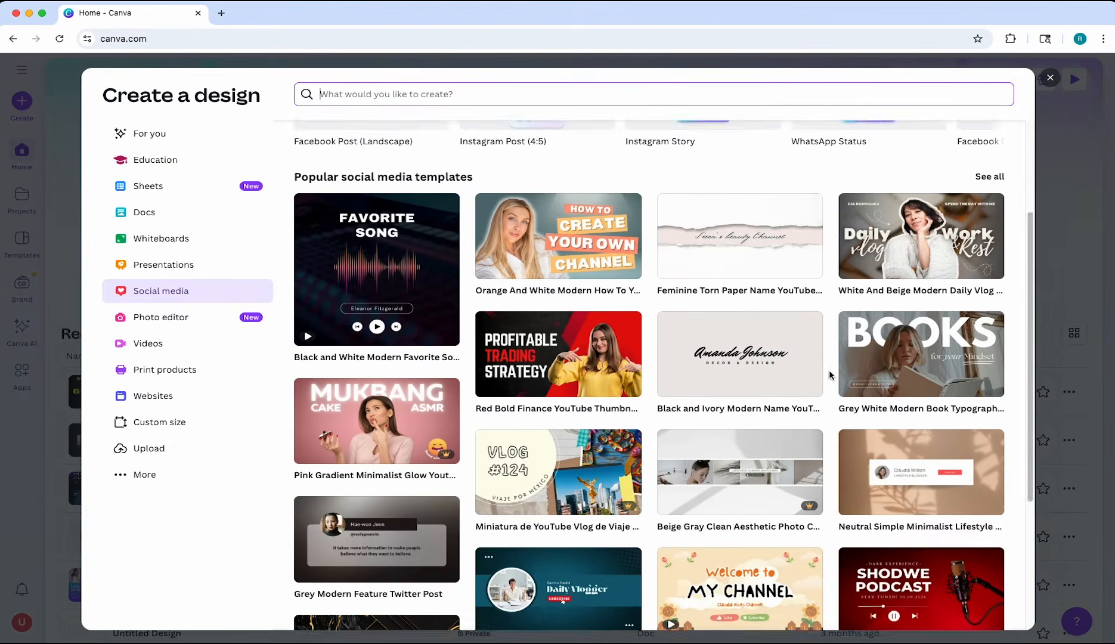
{"action": "scroll", "coordinate": [830, 369], "scroll_direction": "up", "scroll_amount": 5}
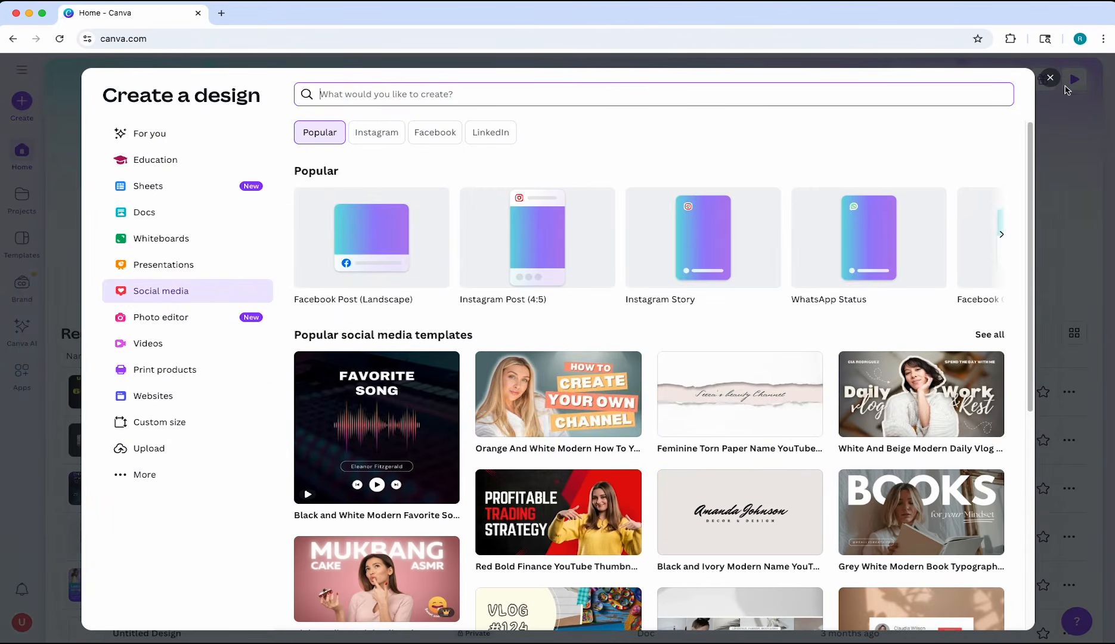
{"action": "left_click", "coordinate": [1052, 79]}
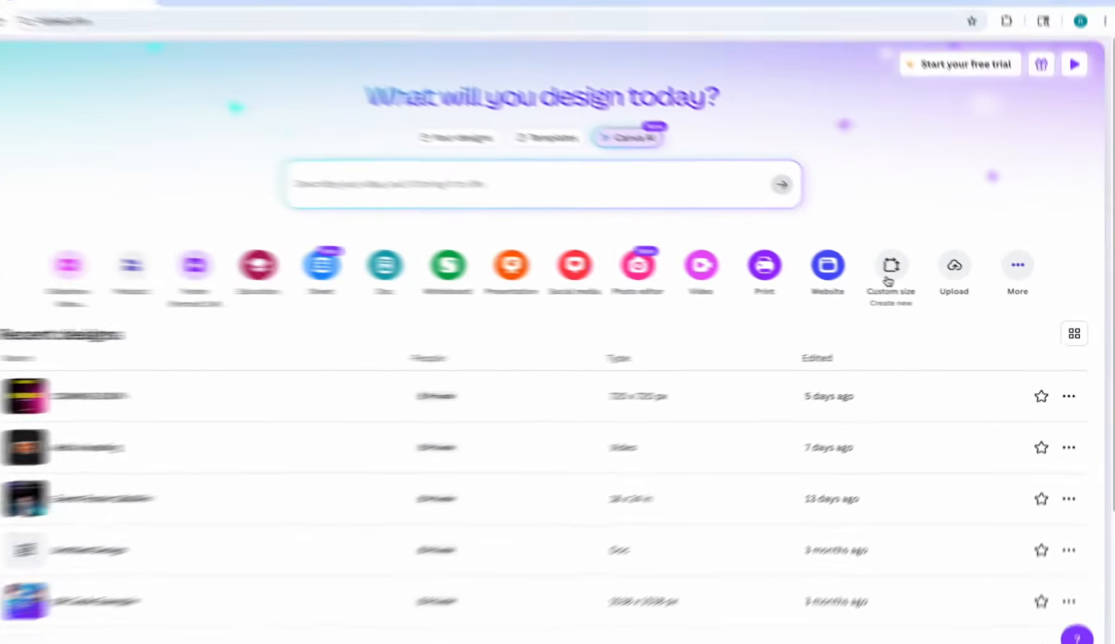
{"action": "left_click", "coordinate": [825, 271]}
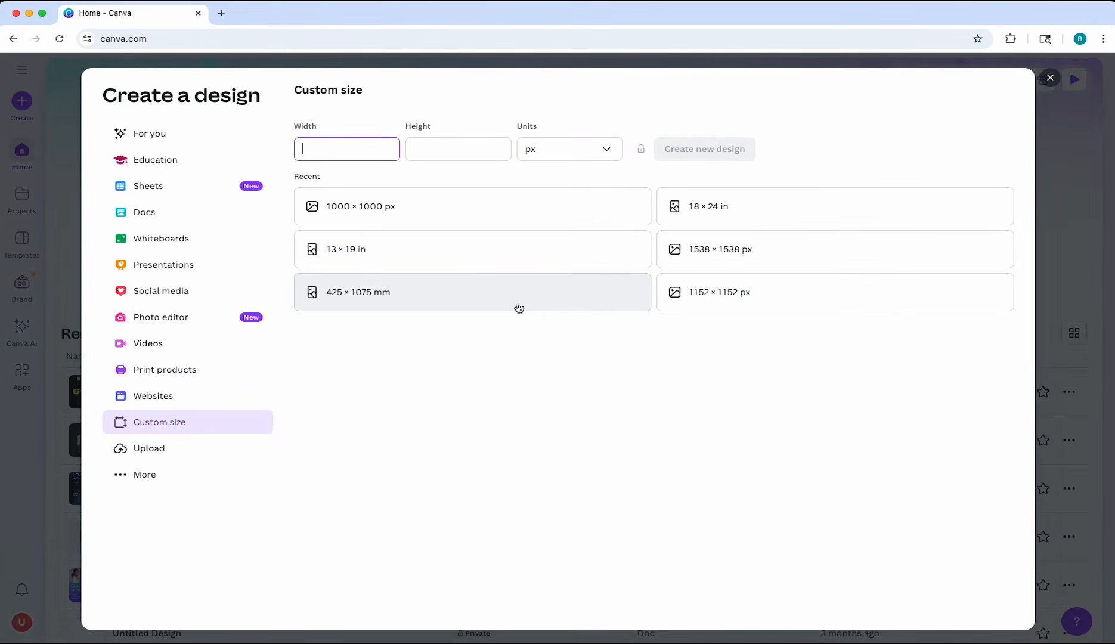
{"action": "left_click", "coordinate": [1050, 77]}
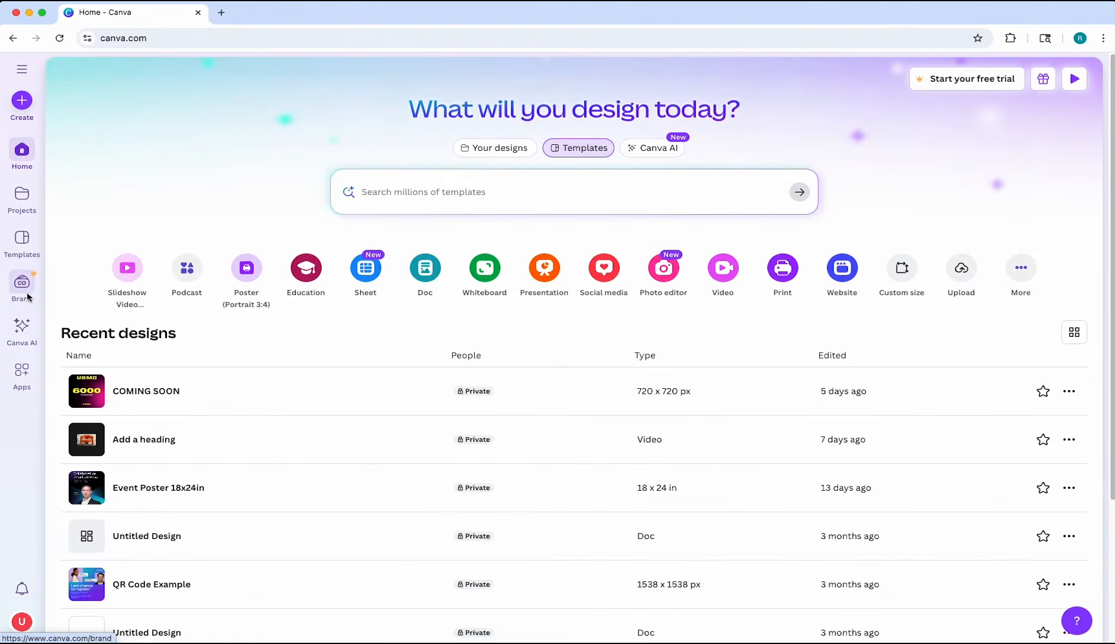
Examine the Brand Kits page and the catalogue of available apps, and return to the home page
{"action": "left_click", "coordinate": [29, 293]}
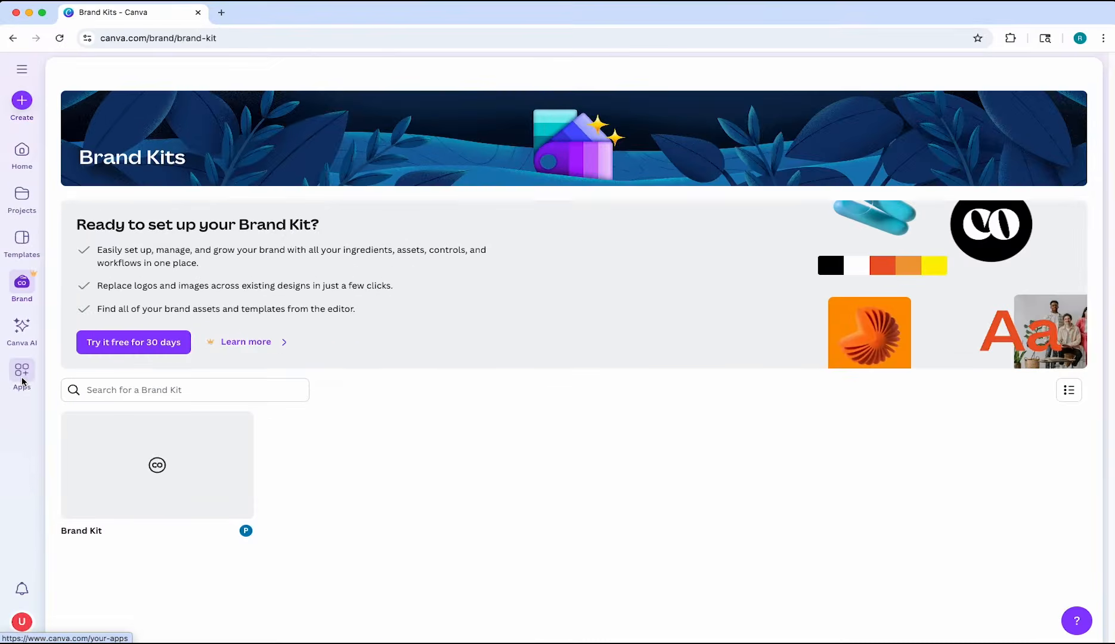
{"action": "left_click", "coordinate": [31, 394]}
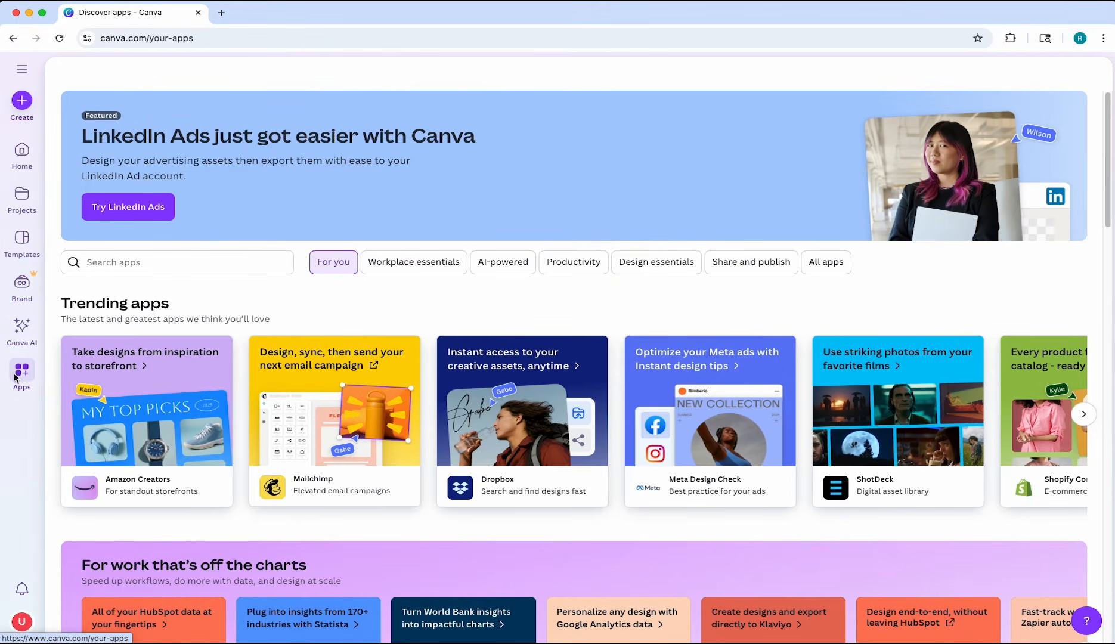
{"action": "scroll", "coordinate": [821, 271], "scroll_direction": "down", "scroll_amount": 5}
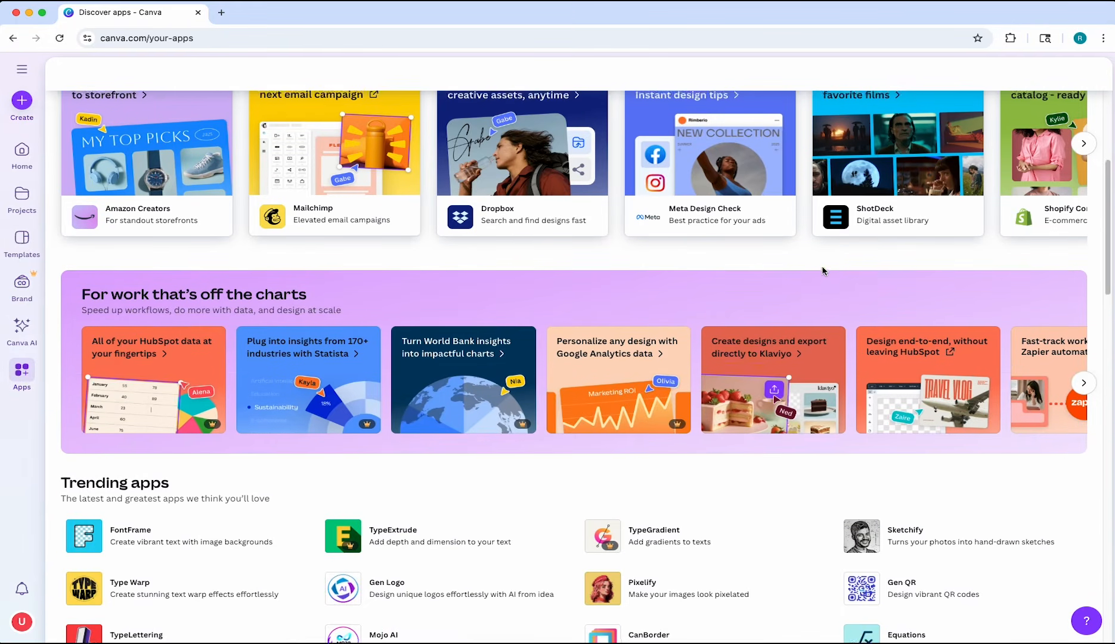
{"action": "scroll", "coordinate": [820, 273], "scroll_direction": "down", "scroll_amount": 1}
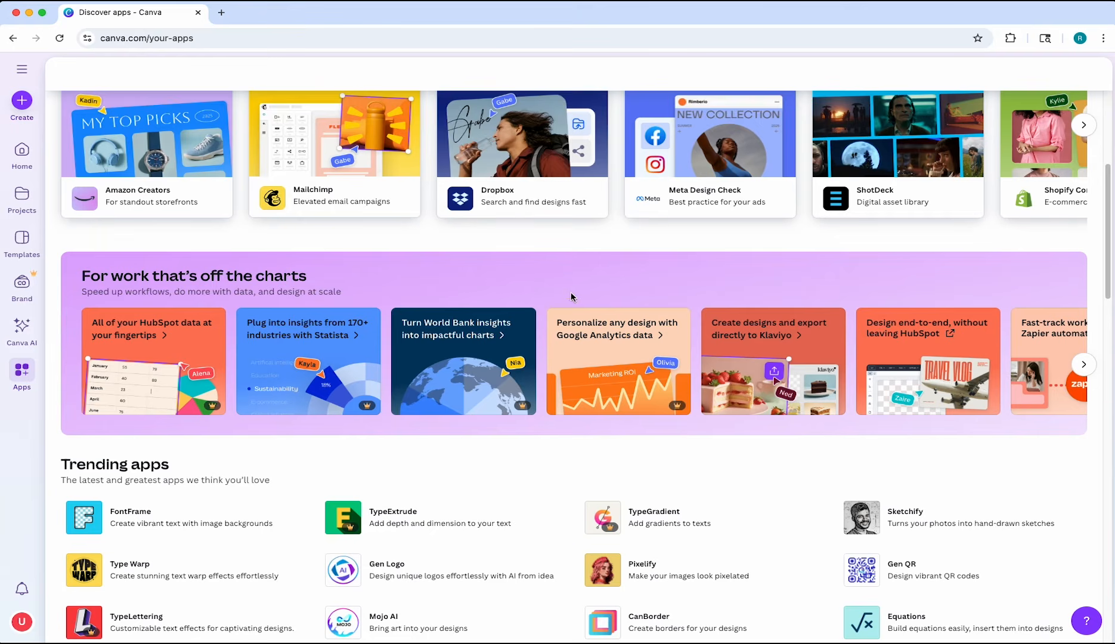
{"action": "scroll", "coordinate": [571, 296], "scroll_direction": "down", "scroll_amount": 4}
{"action": "scroll", "coordinate": [573, 296], "scroll_direction": "down", "scroll_amount": 3}
{"action": "scroll", "coordinate": [587, 290], "scroll_direction": "down", "scroll_amount": 3}
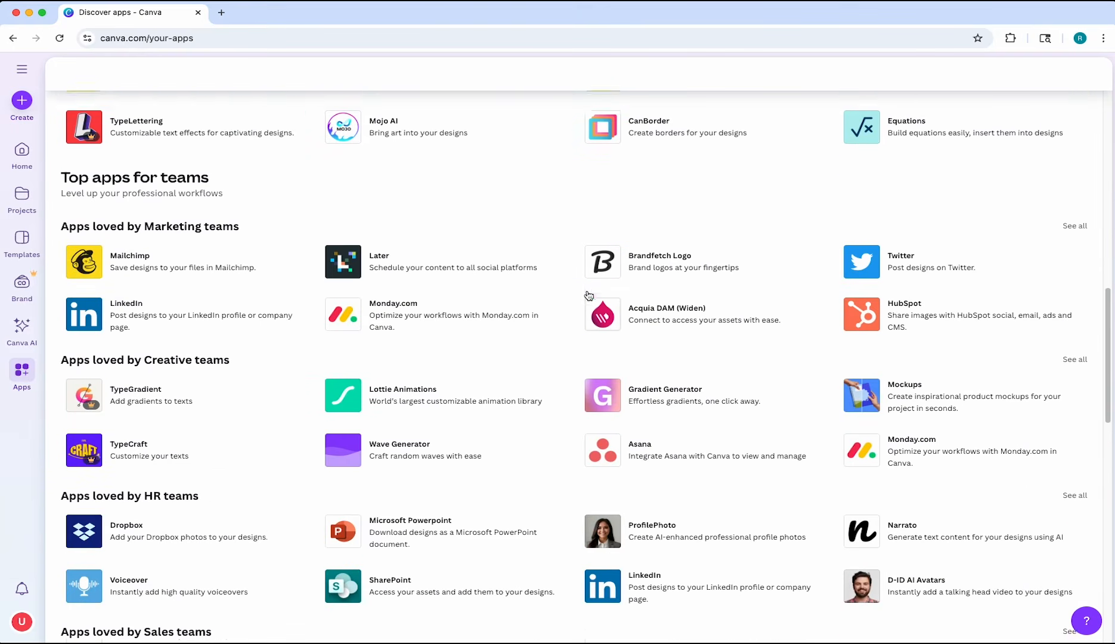
{"action": "left_click", "coordinate": [16, 155]}
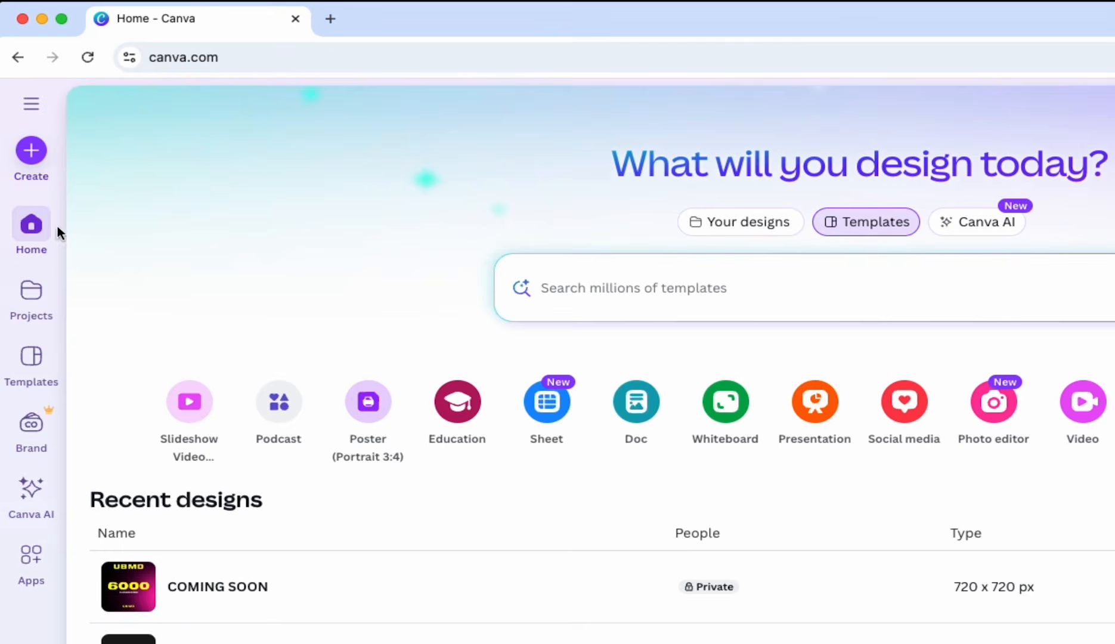
Search the design types for "podcast cover" and create a blank 3000 × 3000 px Podcast Cover design
{"action": "left_click", "coordinate": [30, 148]}
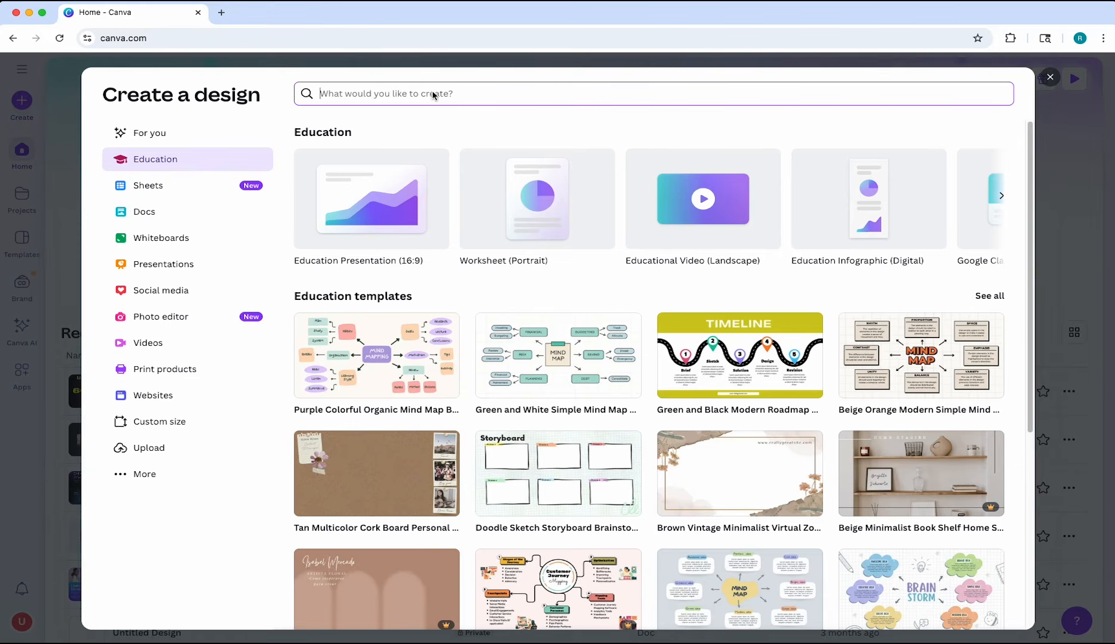
{"action": "type", "text": "podcast cover"}
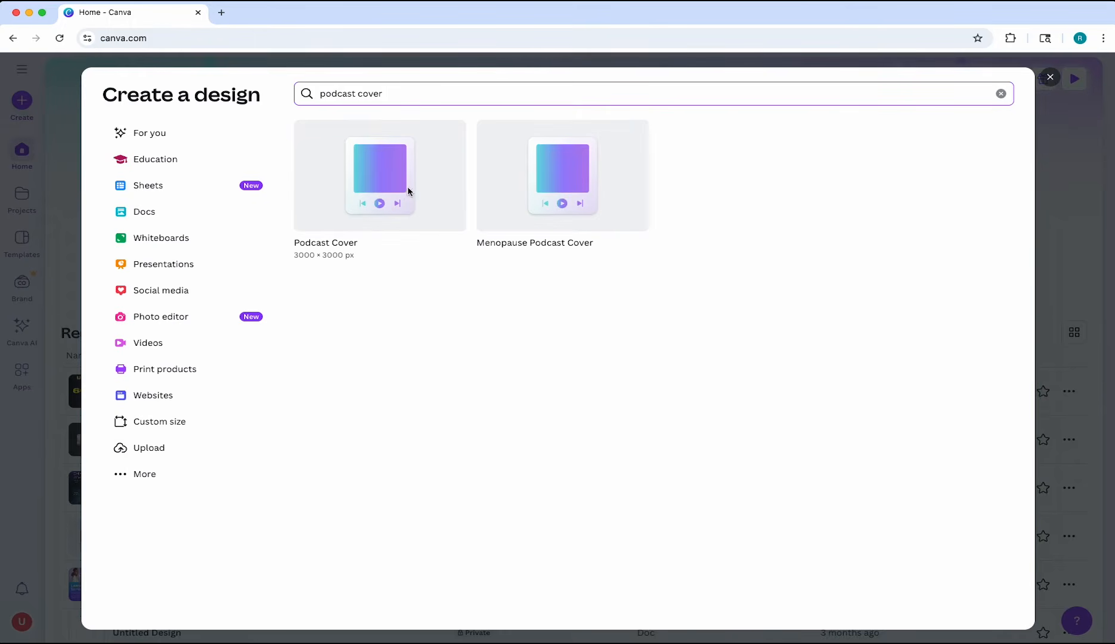
{"action": "left_click", "coordinate": [378, 195]}
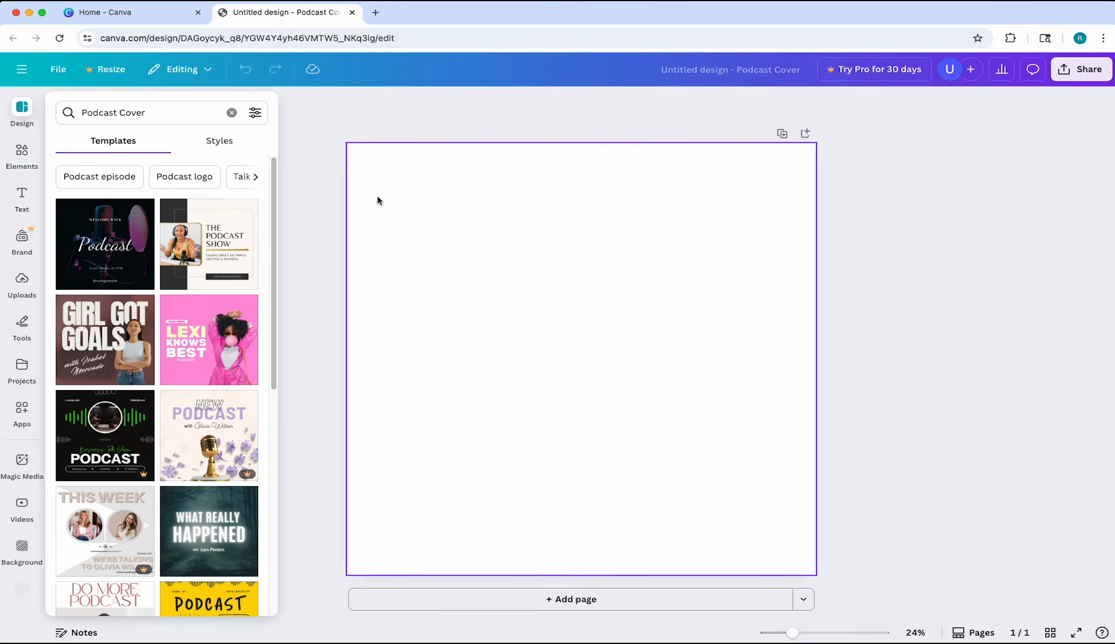
Apply the free "Creamy feminine line art floral podcast cover" template to the blank page
{"action": "scroll", "coordinate": [179, 352], "scroll_direction": "down", "scroll_amount": 4}
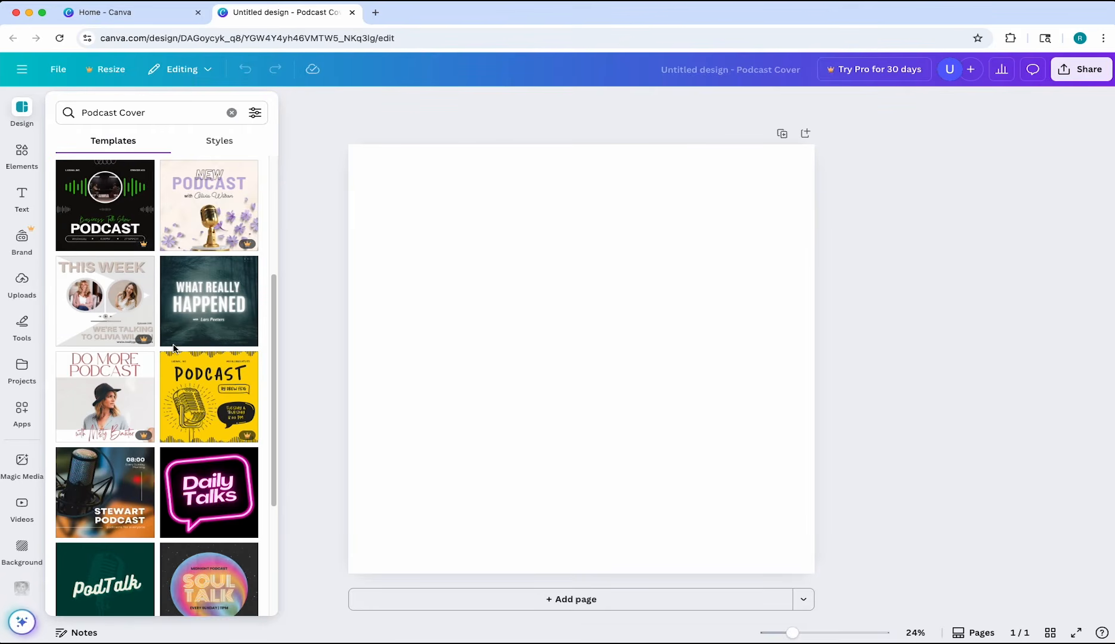
{"action": "scroll", "coordinate": [146, 343], "scroll_direction": "down", "scroll_amount": 1}
{"action": "mouse_move", "coordinate": [137, 423]}
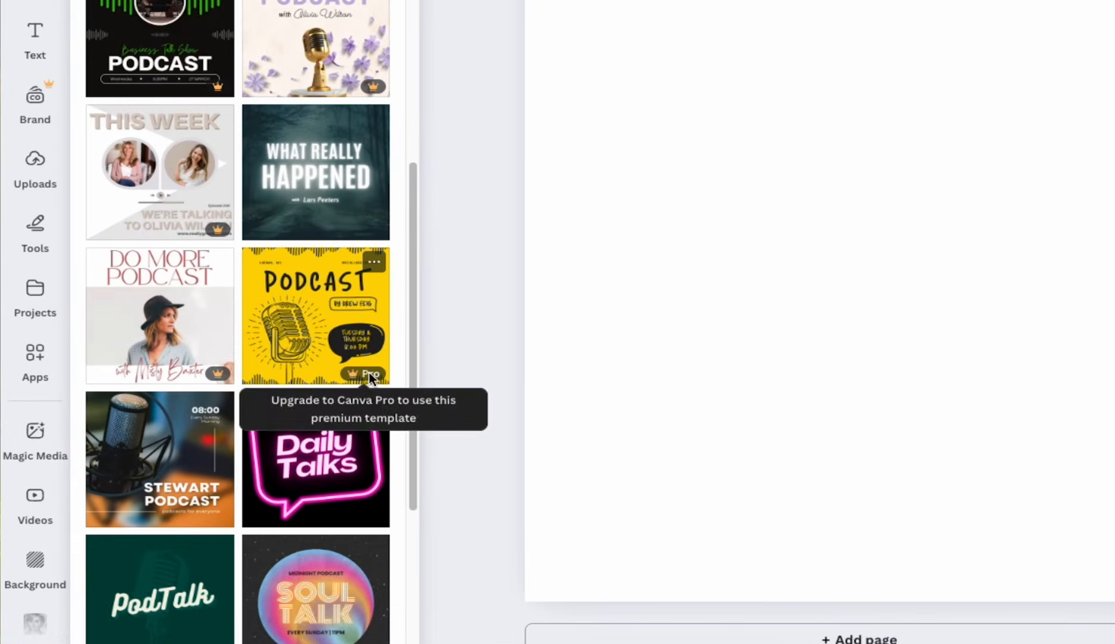
{"action": "scroll", "coordinate": [349, 385], "scroll_direction": "down", "scroll_amount": 1}
{"action": "scroll", "coordinate": [348, 386], "scroll_direction": "down", "scroll_amount": 8}
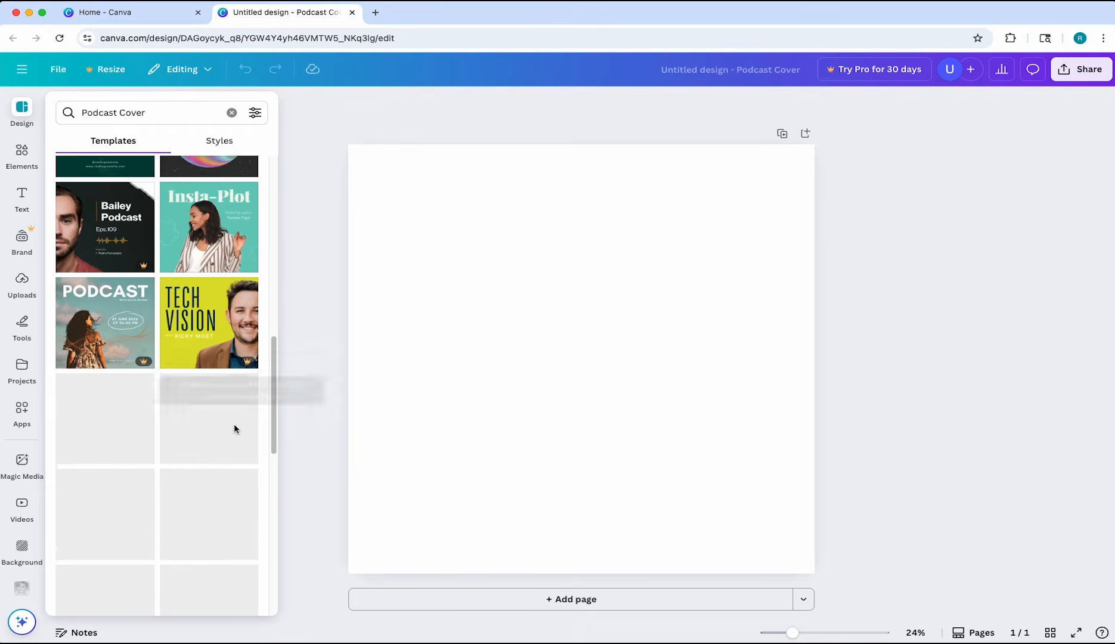
{"action": "scroll", "coordinate": [229, 405], "scroll_direction": "down", "scroll_amount": 6}
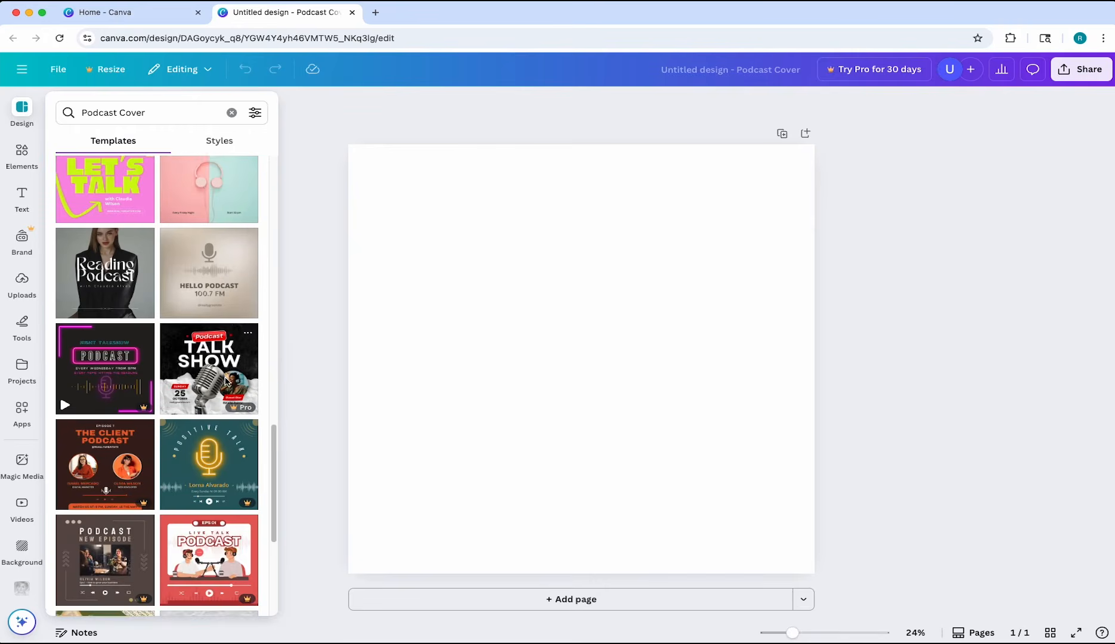
{"action": "scroll", "coordinate": [227, 379], "scroll_direction": "down", "scroll_amount": 5}
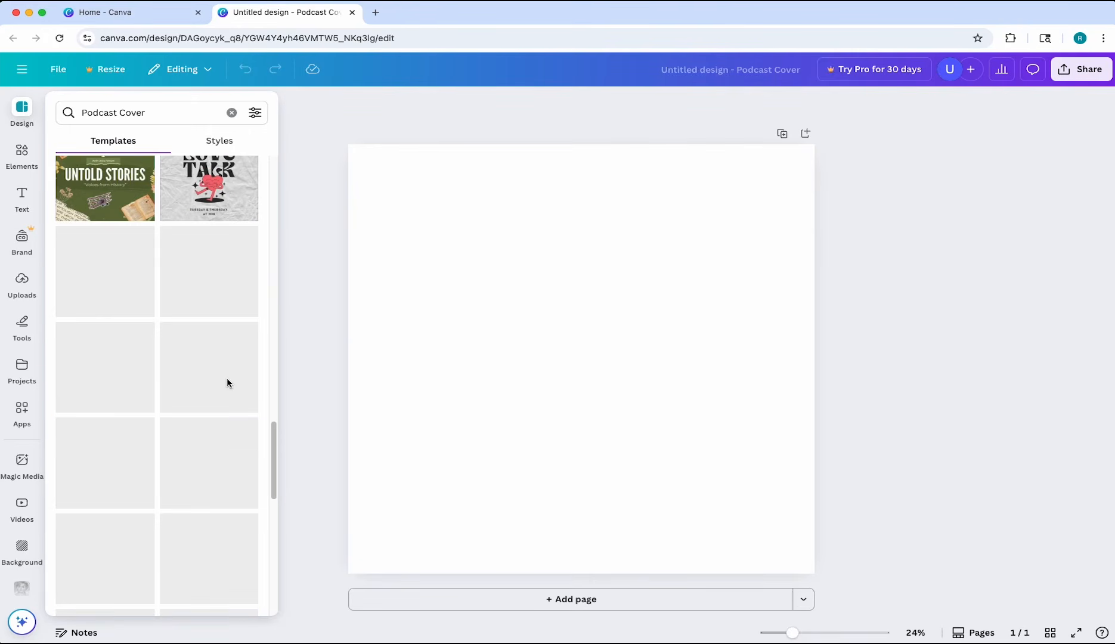
{"action": "scroll", "coordinate": [206, 355], "scroll_direction": "down", "scroll_amount": 10}
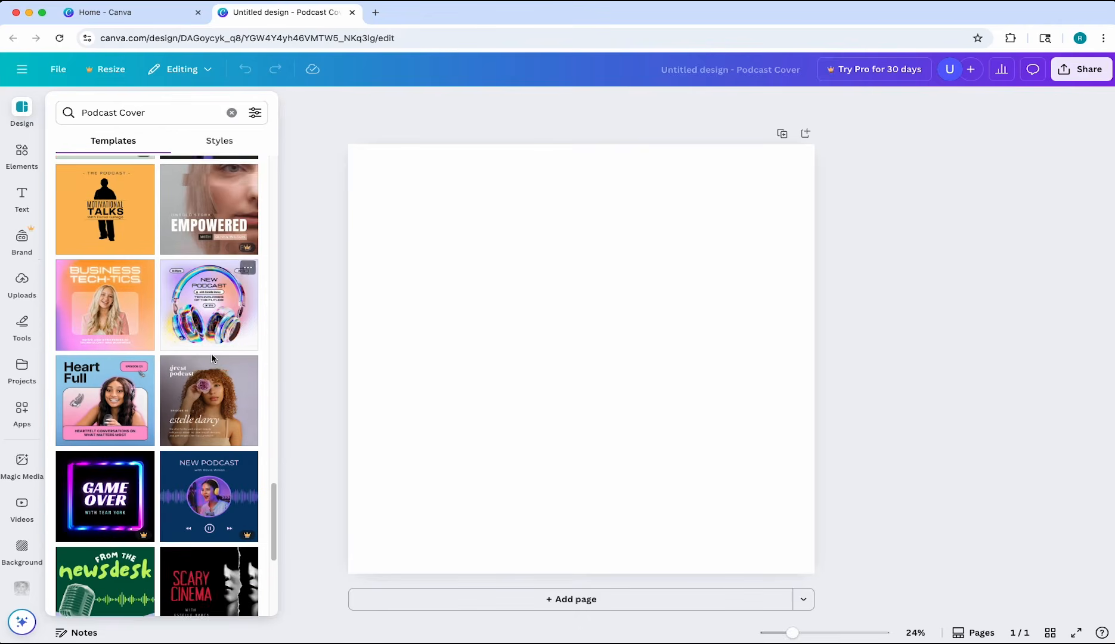
{"action": "scroll", "coordinate": [212, 359], "scroll_direction": "down", "scroll_amount": 10}
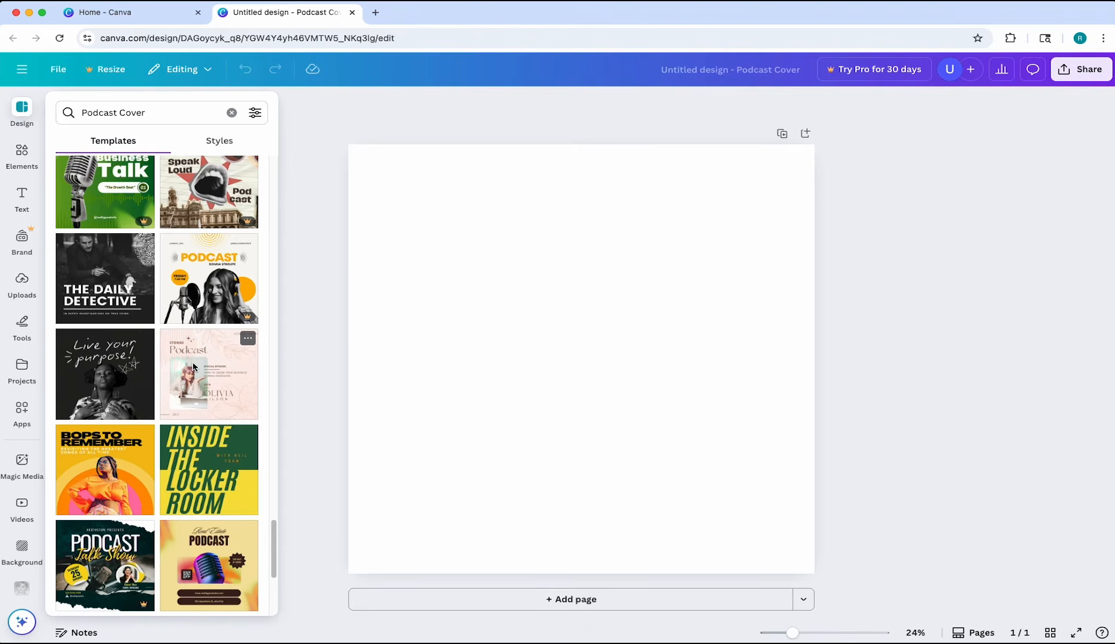
{"action": "left_click", "coordinate": [193, 366]}
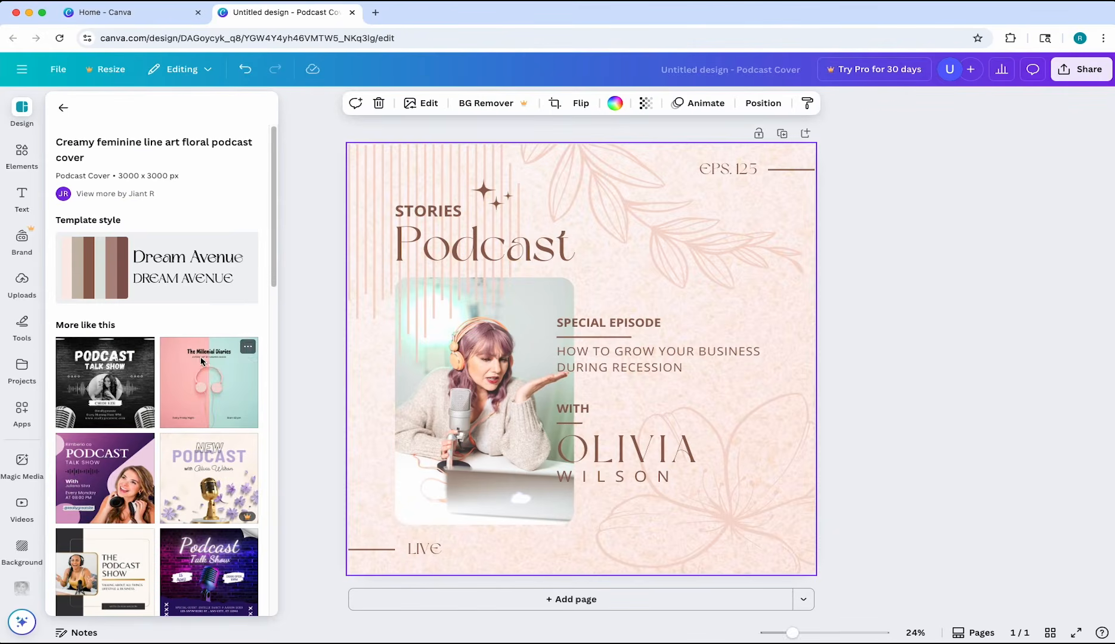
{"action": "left_click", "coordinate": [306, 314]}
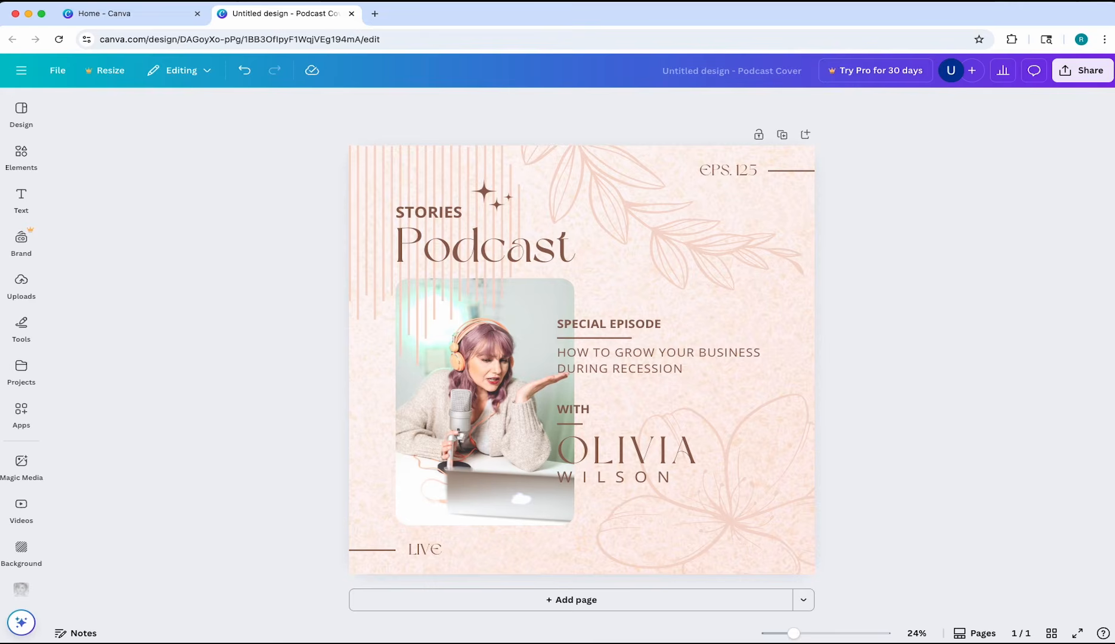
Examine the editor's podcast cover templates and its library of elements, including shapes, graphics and stickers
{"action": "left_click", "coordinate": [20, 412]}
{"action": "left_click", "coordinate": [36, 114]}
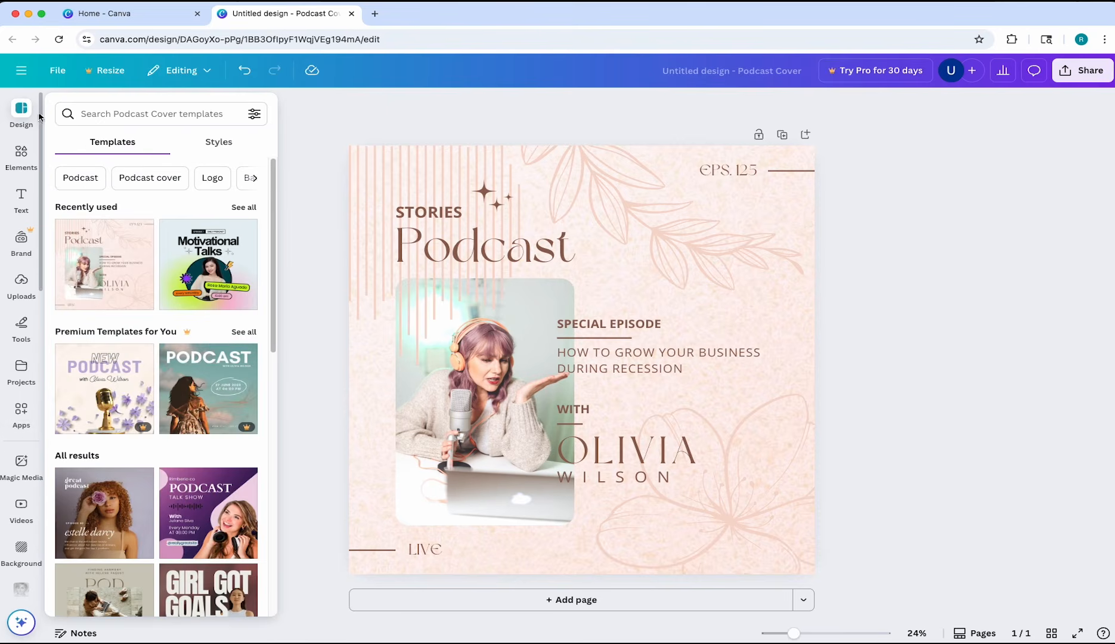
{"action": "scroll", "coordinate": [212, 370], "scroll_direction": "down", "scroll_amount": 5}
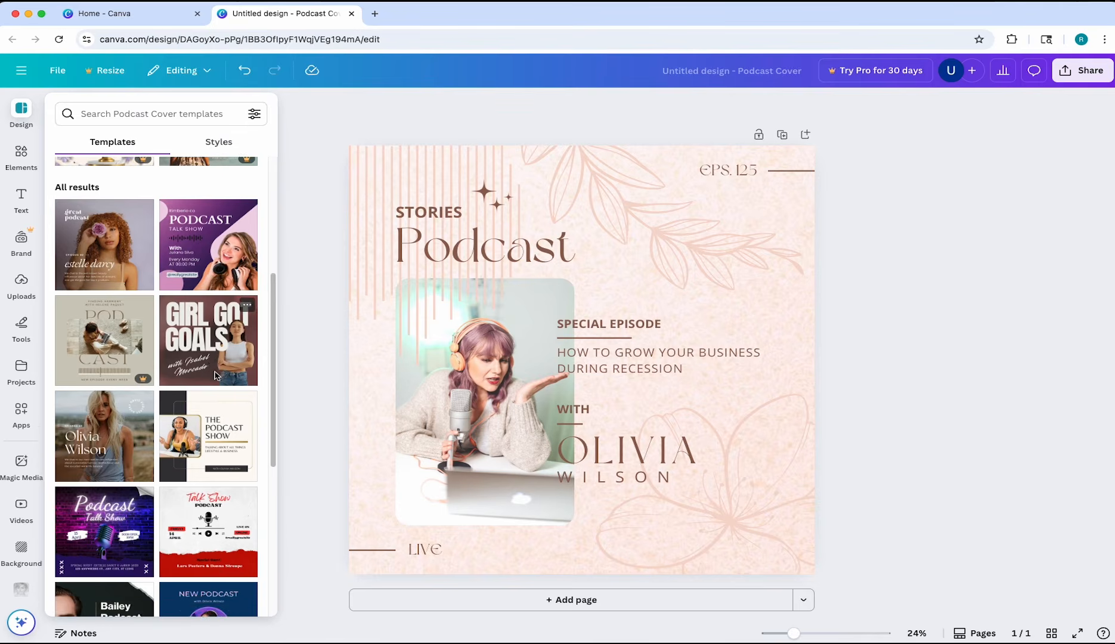
{"action": "scroll", "coordinate": [215, 374], "scroll_direction": "up", "scroll_amount": 5}
{"action": "left_click", "coordinate": [13, 166]}
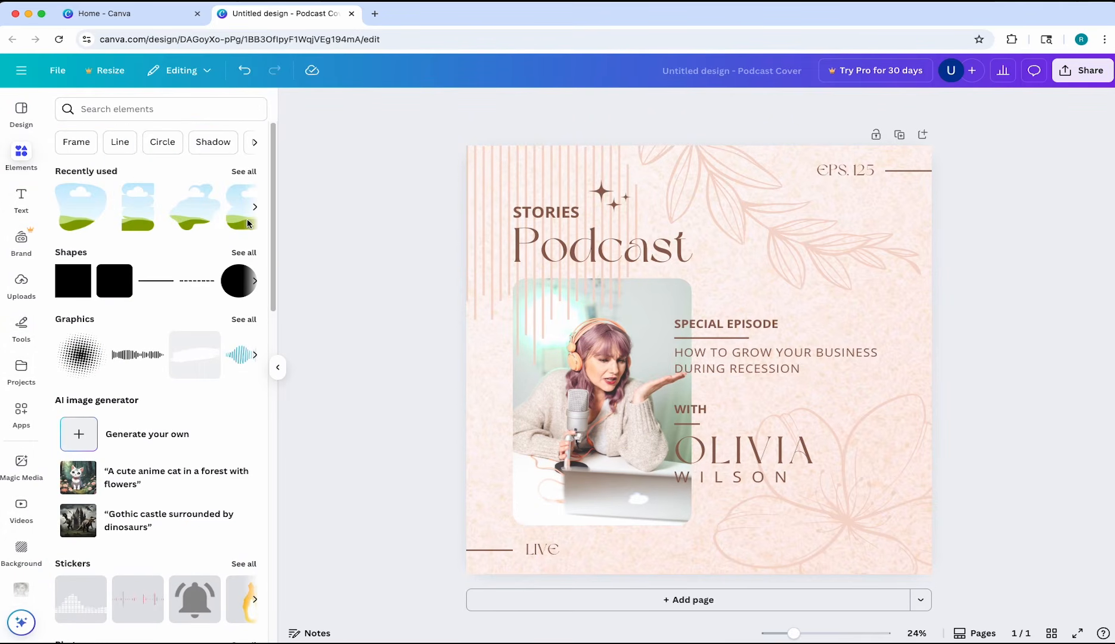
{"action": "scroll", "coordinate": [173, 398], "scroll_direction": "down", "scroll_amount": 2}
{"action": "scroll", "coordinate": [176, 404], "scroll_direction": "down", "scroll_amount": 9}
{"action": "scroll", "coordinate": [185, 418], "scroll_direction": "up", "scroll_amount": 11}
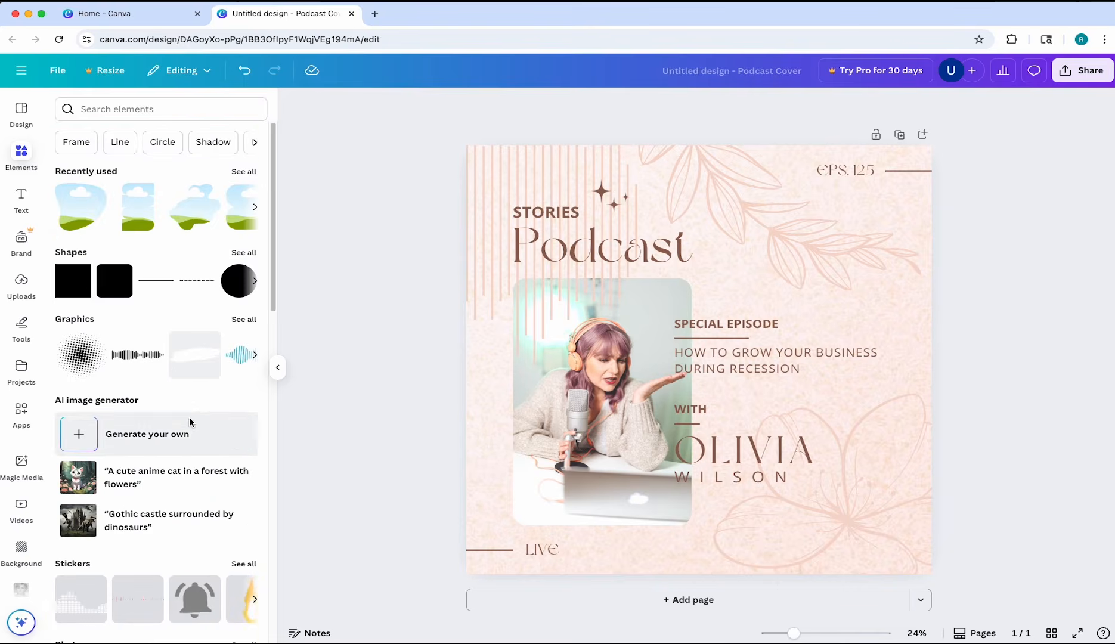
Look through the text styles, the brand asset options and the uploaded images available for the design
{"action": "left_click", "coordinate": [24, 210]}
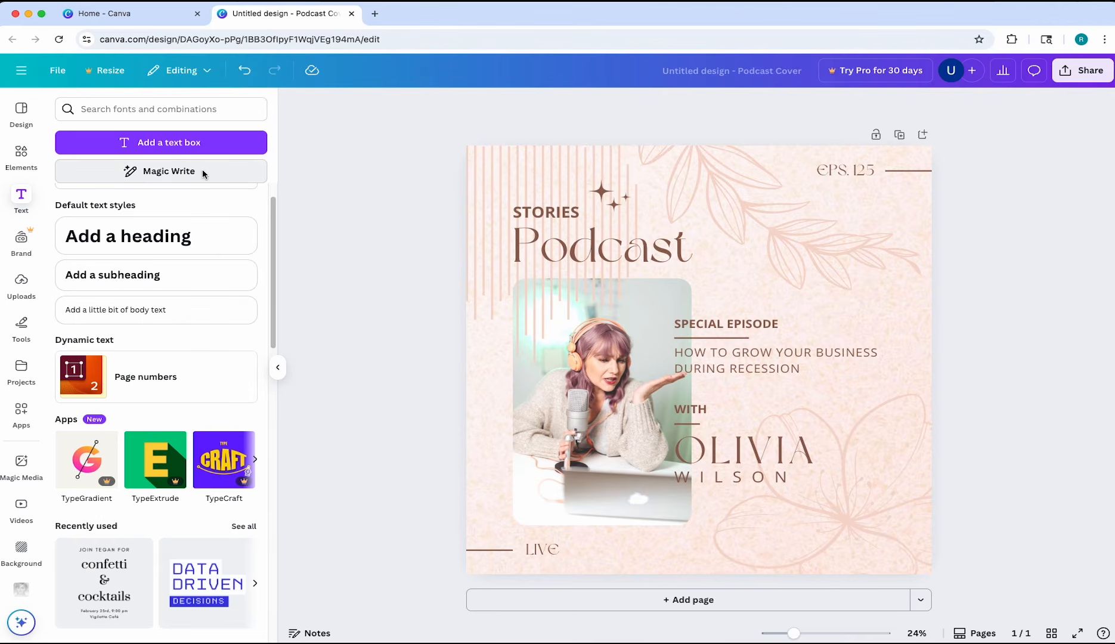
{"action": "left_click", "coordinate": [21, 237]}
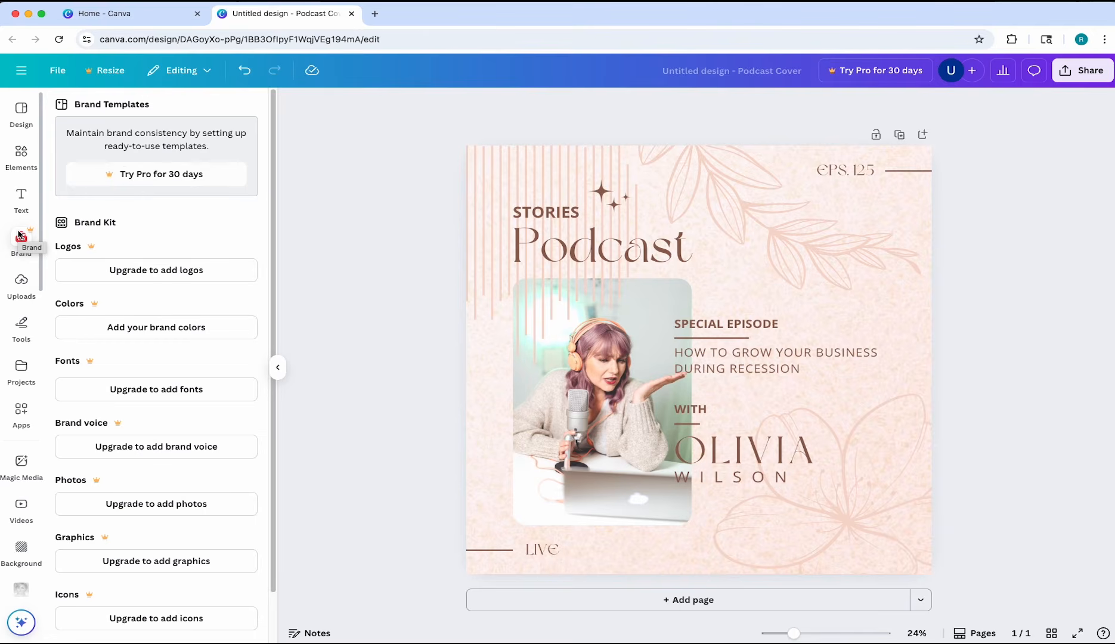
{"action": "left_click", "coordinate": [21, 280]}
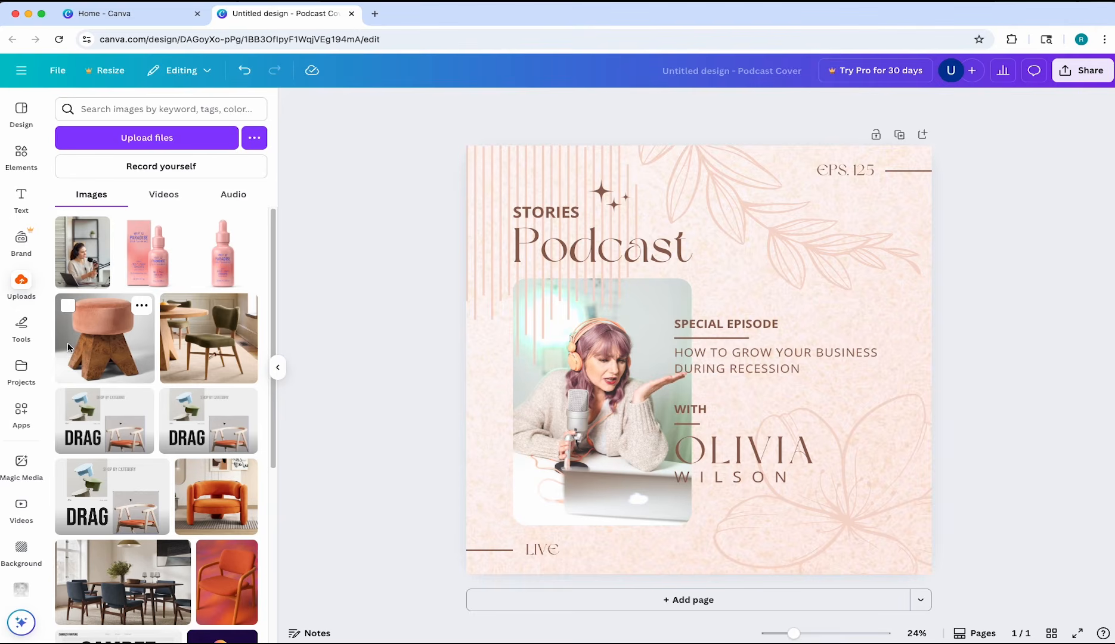
Look through the drawing tools, saved projects and available apps, and view the editing options for the template's photo
{"action": "left_click", "coordinate": [24, 332]}
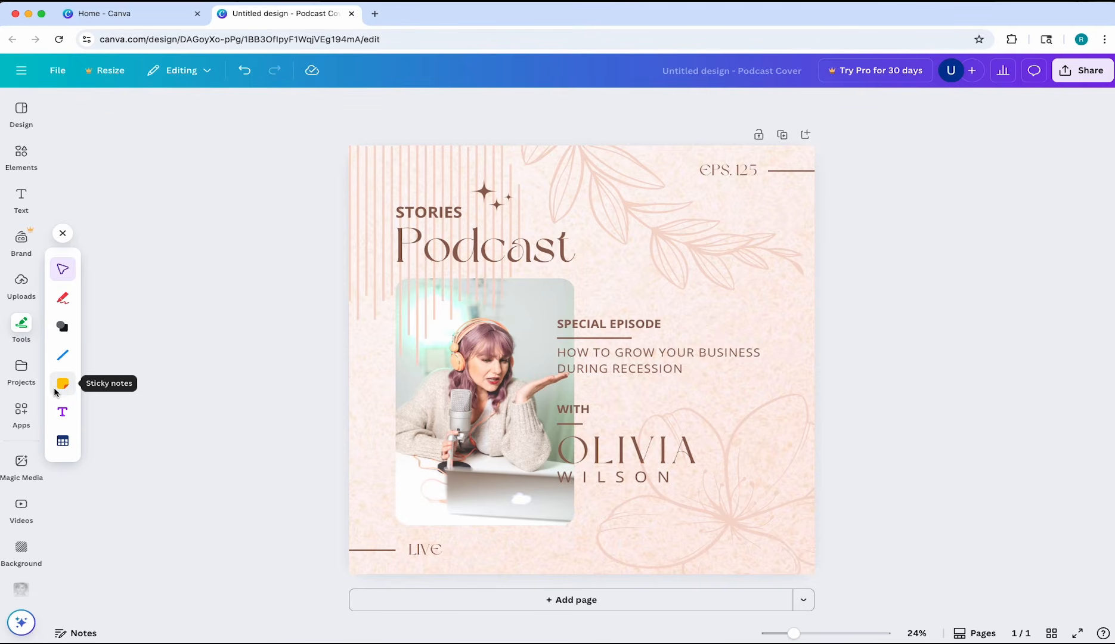
{"action": "left_click", "coordinate": [21, 368]}
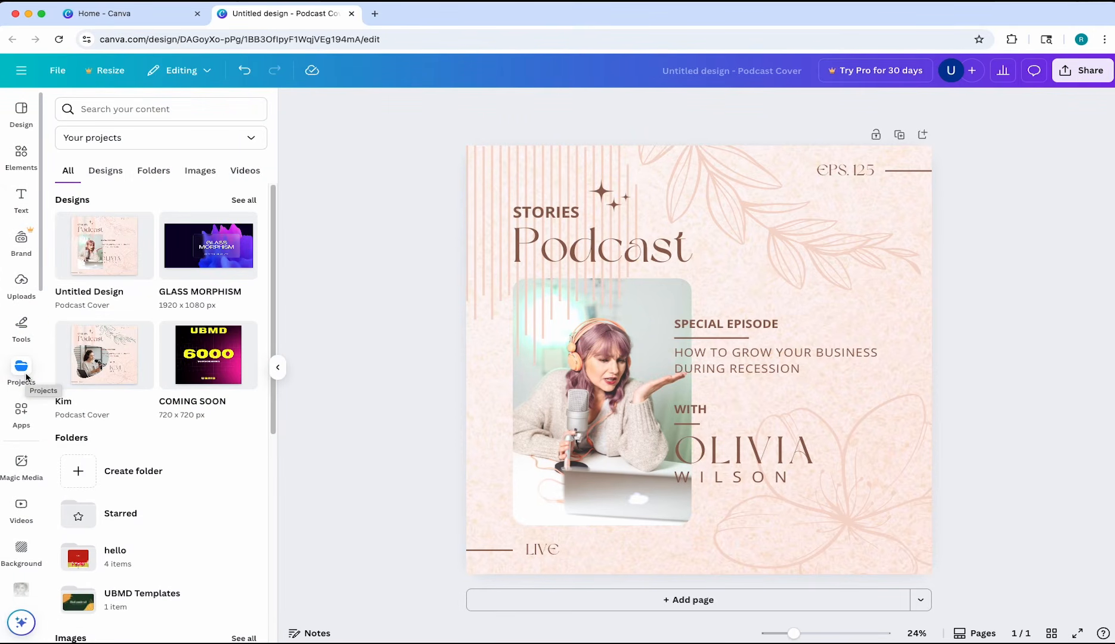
{"action": "left_click", "coordinate": [21, 405]}
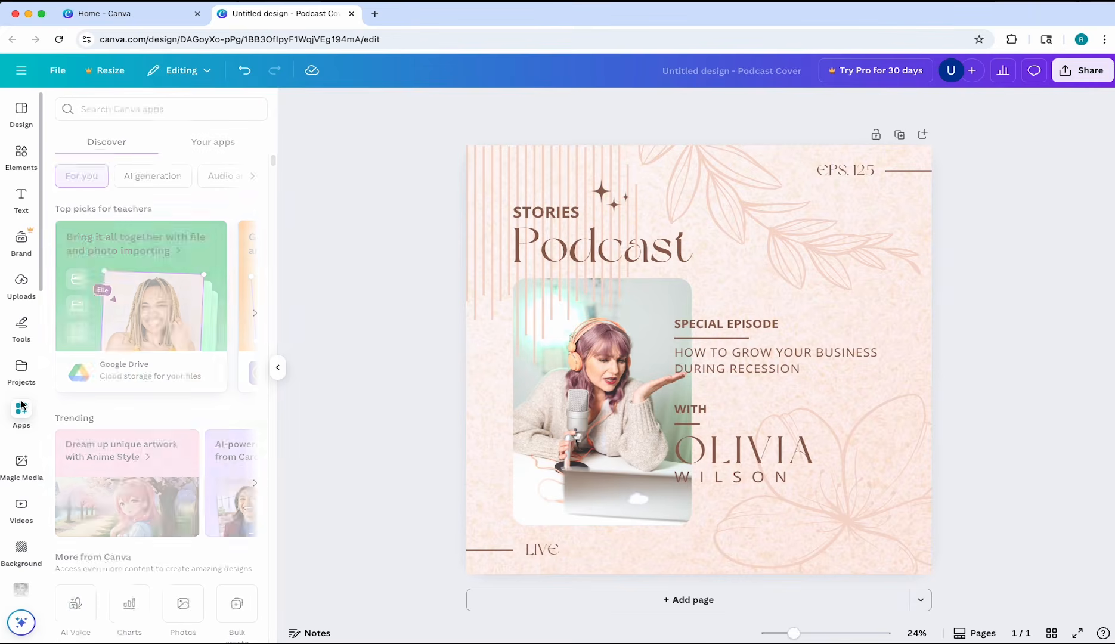
{"action": "left_click", "coordinate": [279, 368]}
{"action": "left_click", "coordinate": [421, 370]}
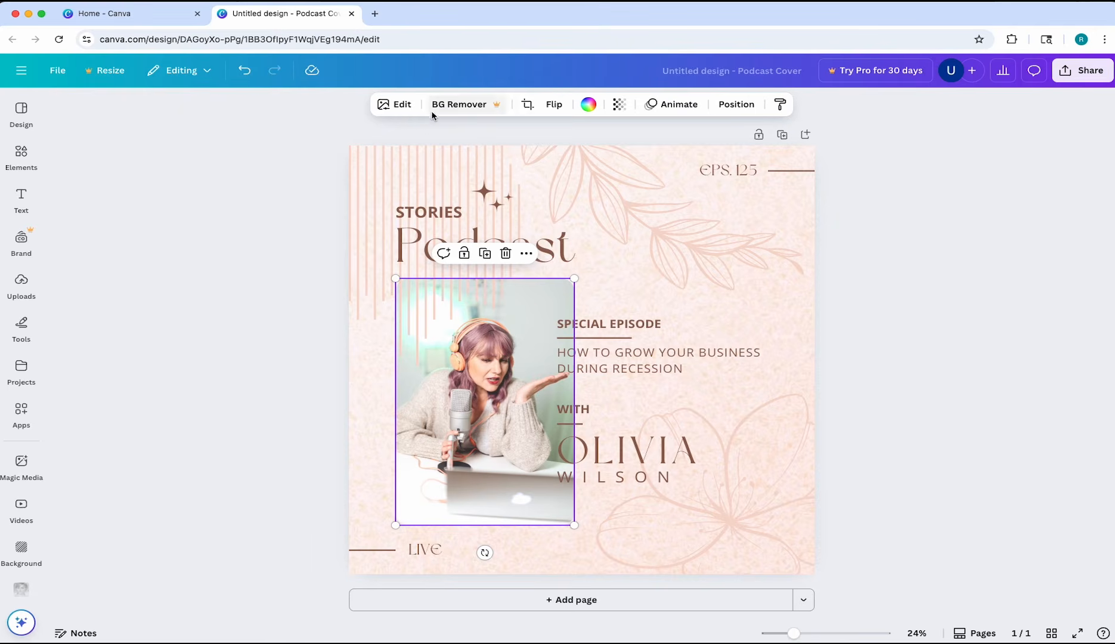
{"action": "left_click", "coordinate": [940, 275]}
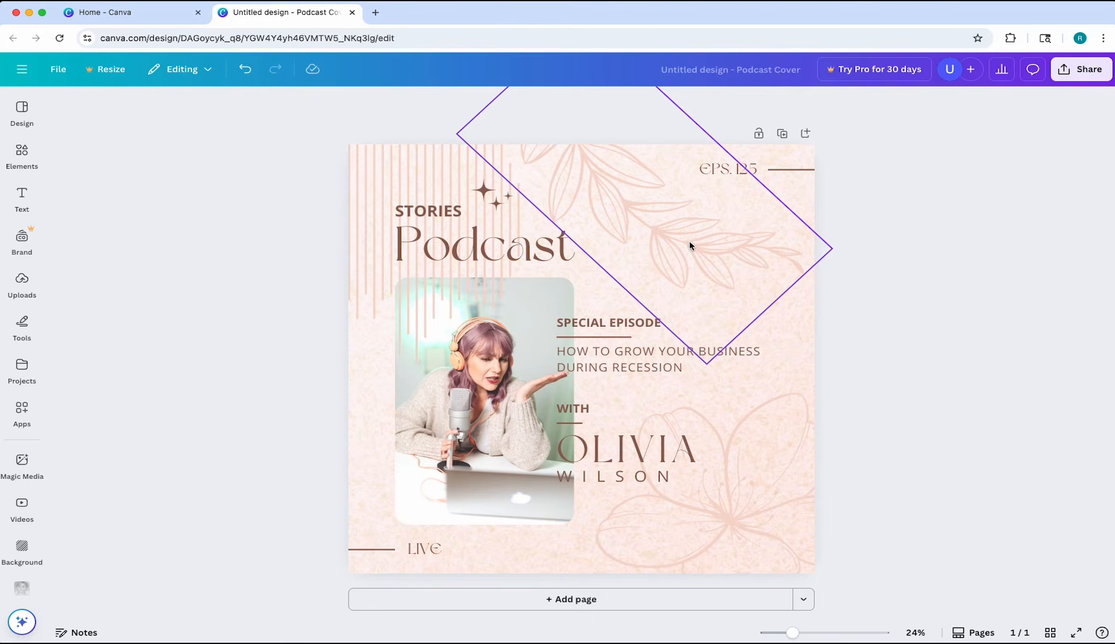
Recolor the leafy branch graphic on the cover with the sage green from the photo colors
{"action": "left_click", "coordinate": [710, 242]}
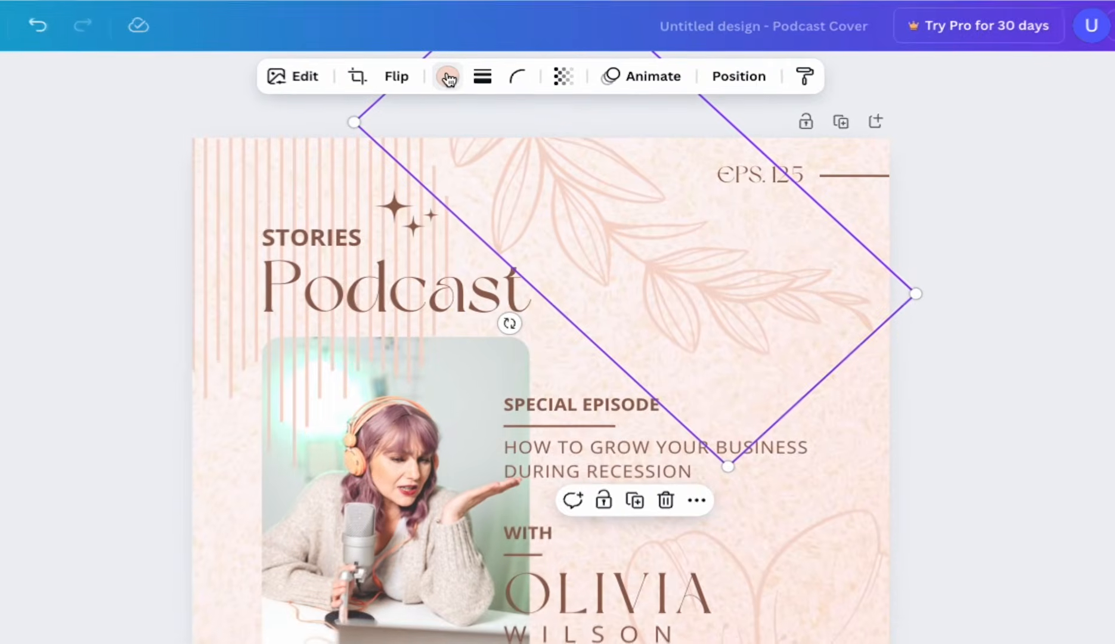
{"action": "left_click", "coordinate": [463, 84]}
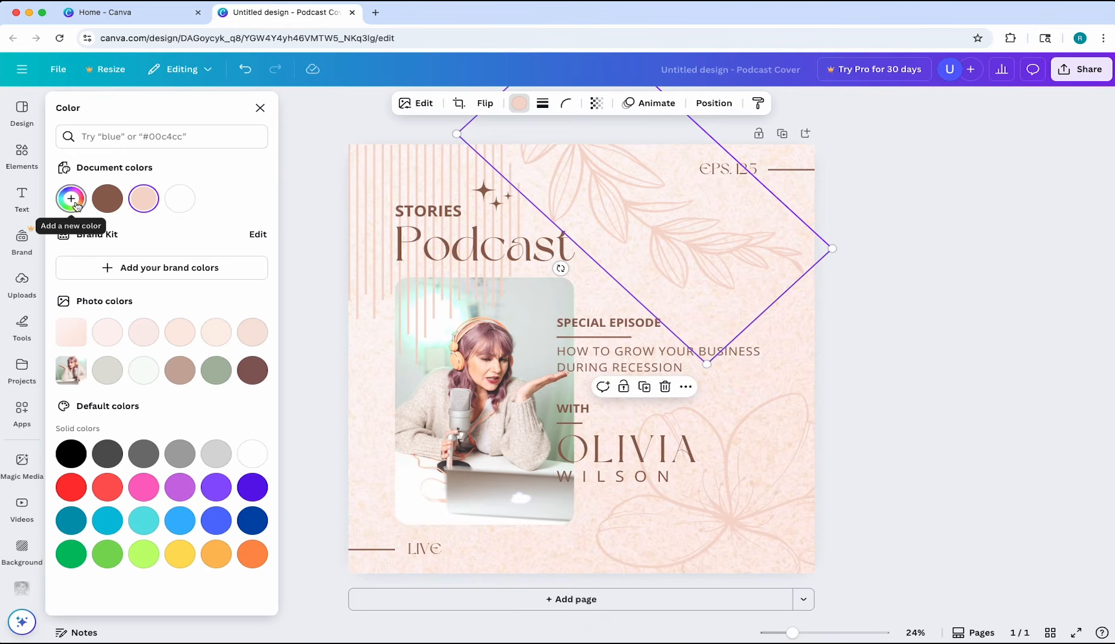
{"action": "left_click", "coordinate": [214, 375]}
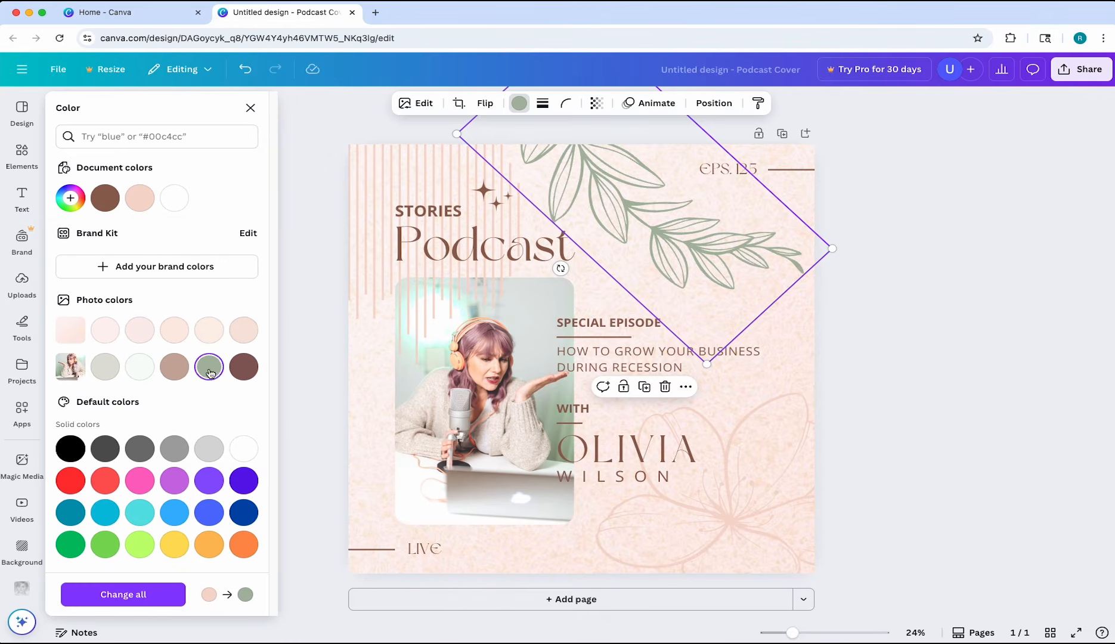
{"action": "left_click", "coordinate": [927, 387]}
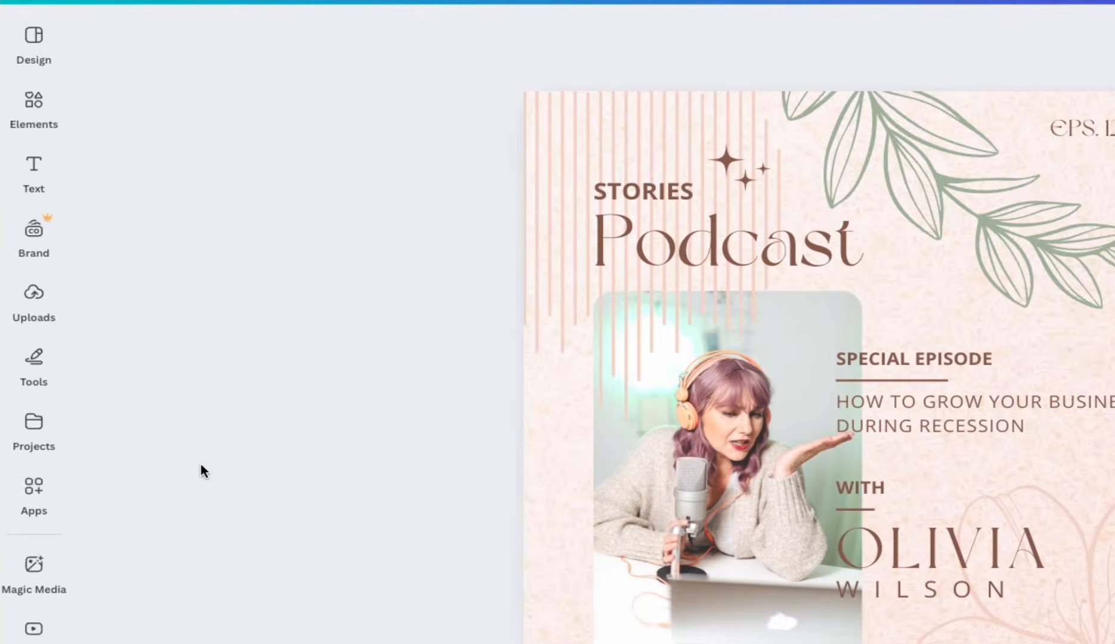
Replace the template photo in the rounded frame with the uploaded picture of the woman speaking into a microphone
{"action": "left_click", "coordinate": [31, 300]}
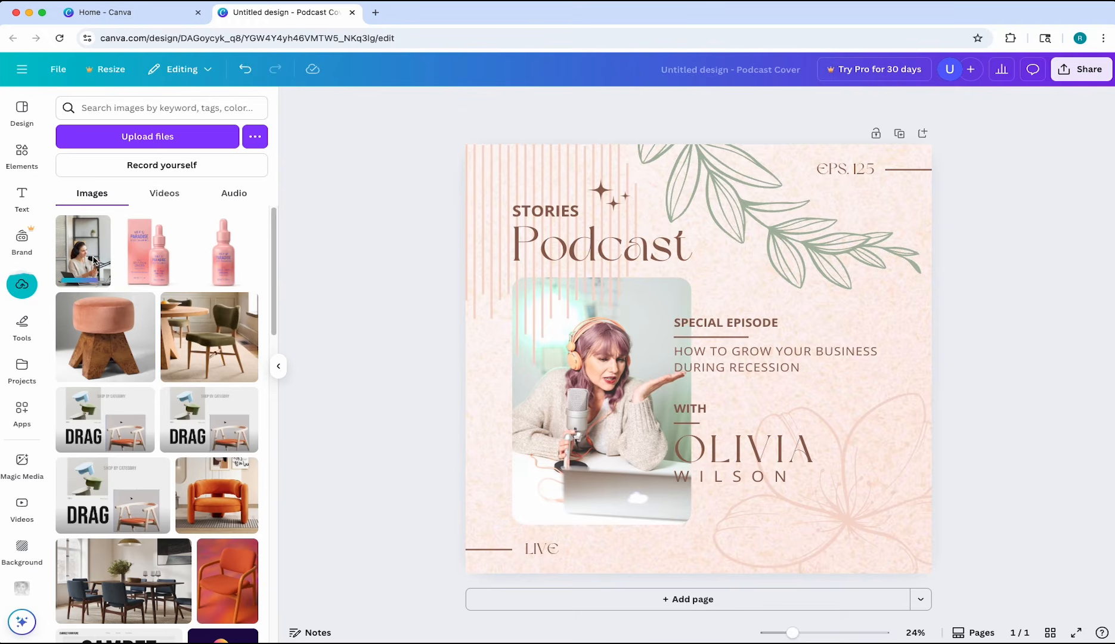
{"action": "mouse_move", "coordinate": [97, 256]}
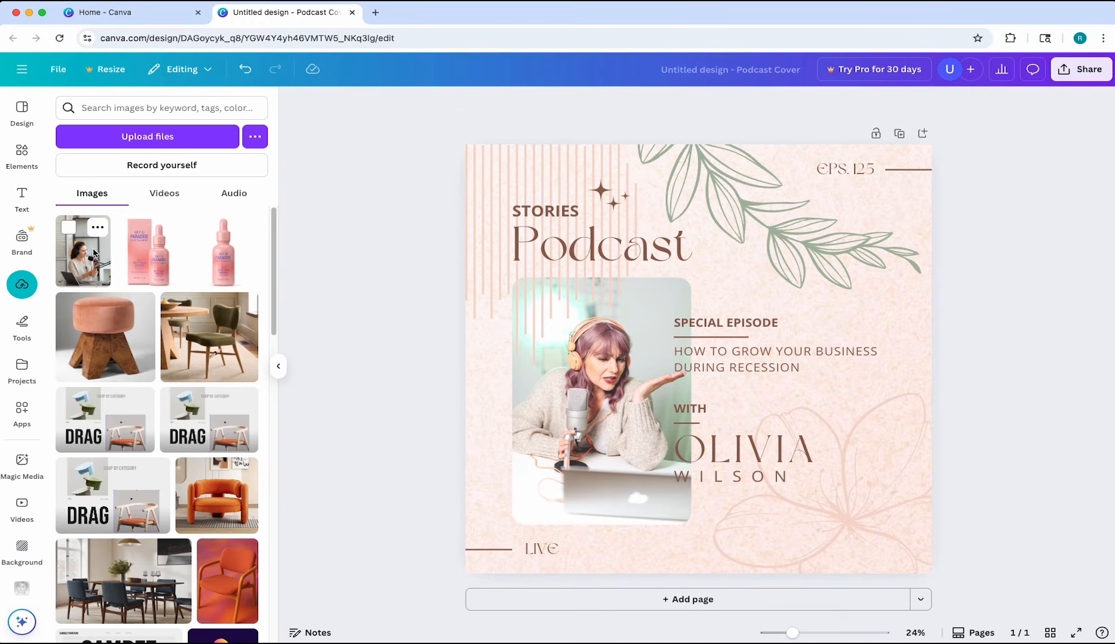
{"action": "left_click_drag", "start_coordinate": [93, 253], "coordinate": [604, 392]}
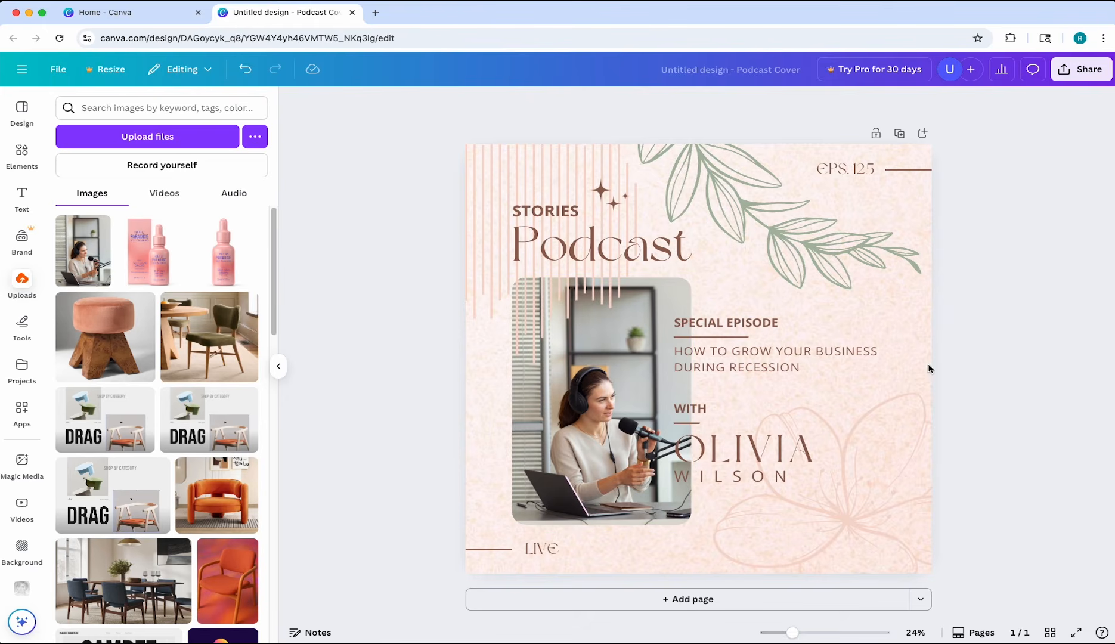
{"action": "left_click", "coordinate": [271, 369]}
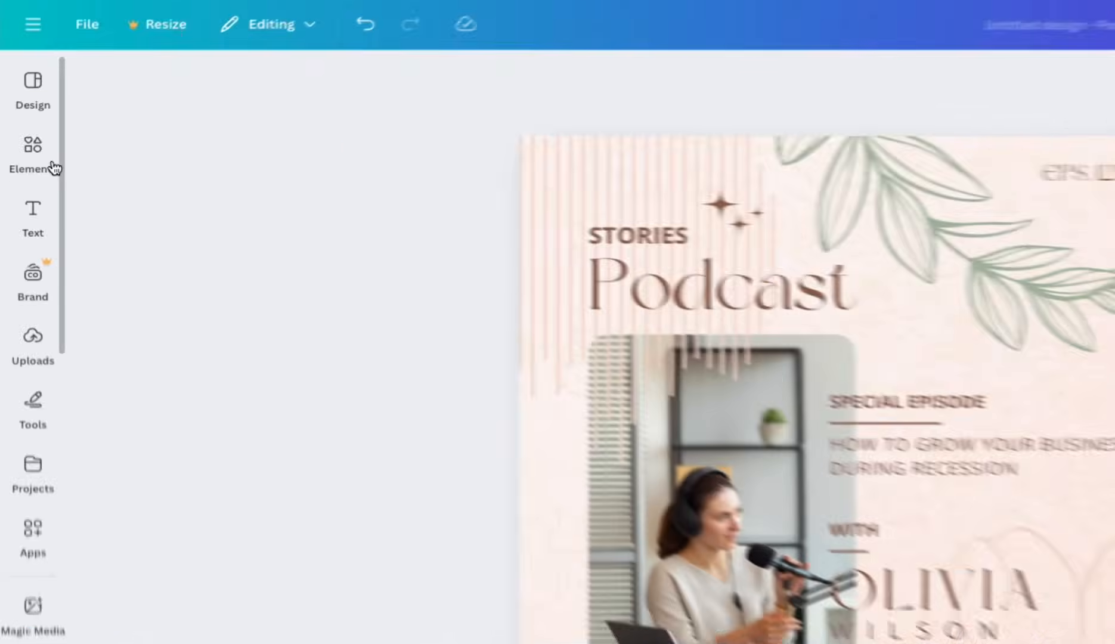
Search the elements for "organic frame", show all matching frames and add the first one to the cover
{"action": "left_click", "coordinate": [32, 162]}
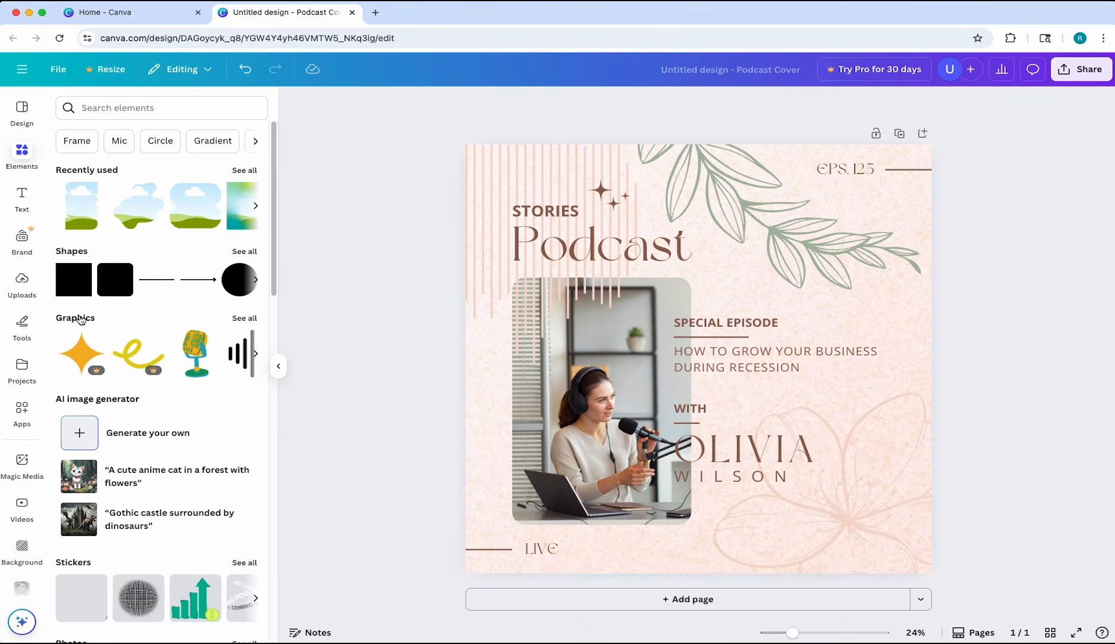
{"action": "scroll", "coordinate": [82, 334], "scroll_direction": "down", "scroll_amount": 10}
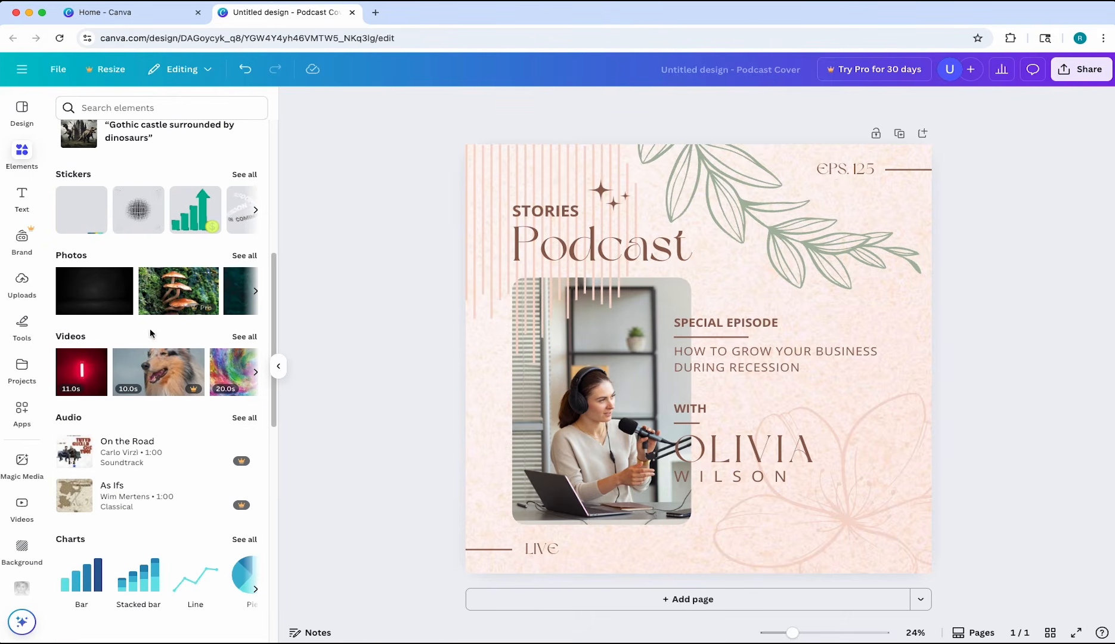
{"action": "scroll", "coordinate": [150, 333], "scroll_direction": "down", "scroll_amount": 8}
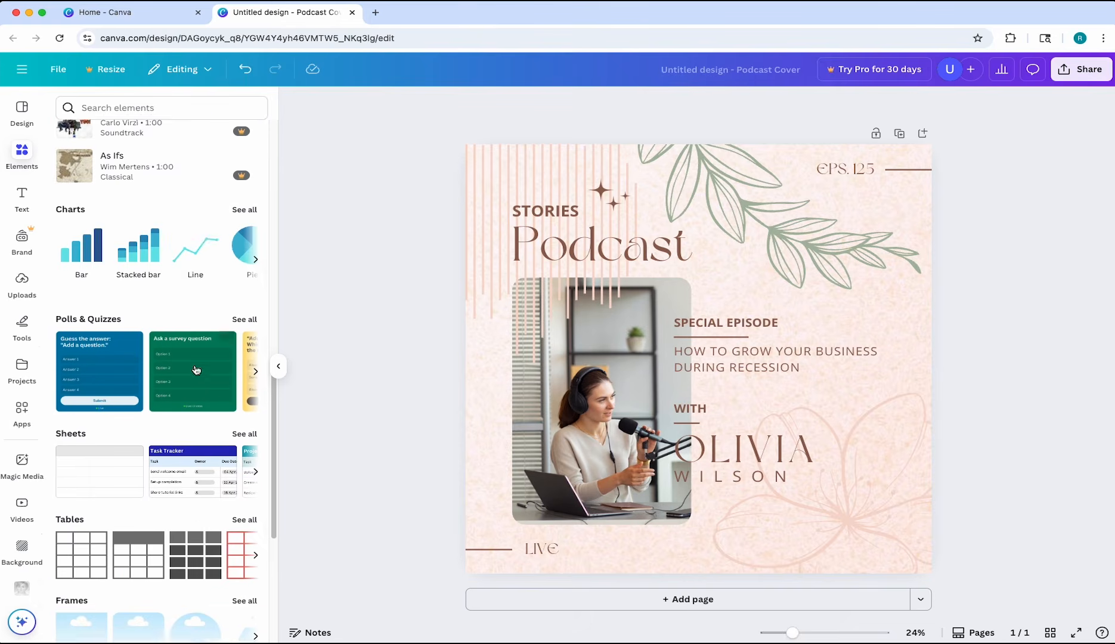
{"action": "scroll", "coordinate": [196, 370], "scroll_direction": "down", "scroll_amount": 5}
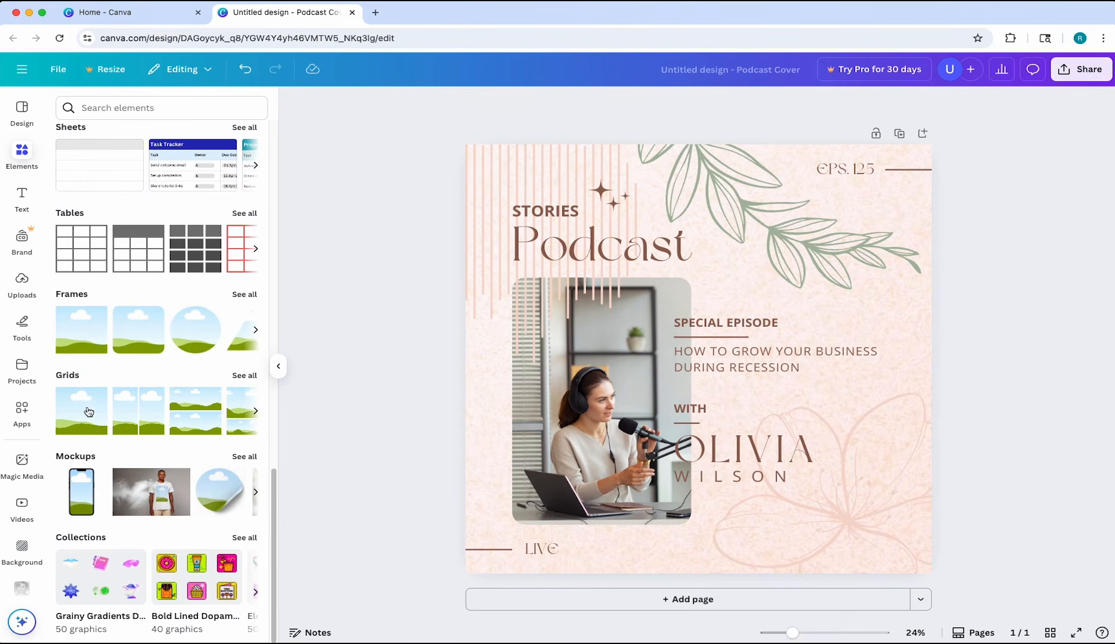
{"action": "scroll", "coordinate": [175, 530], "scroll_direction": "up", "scroll_amount": 15}
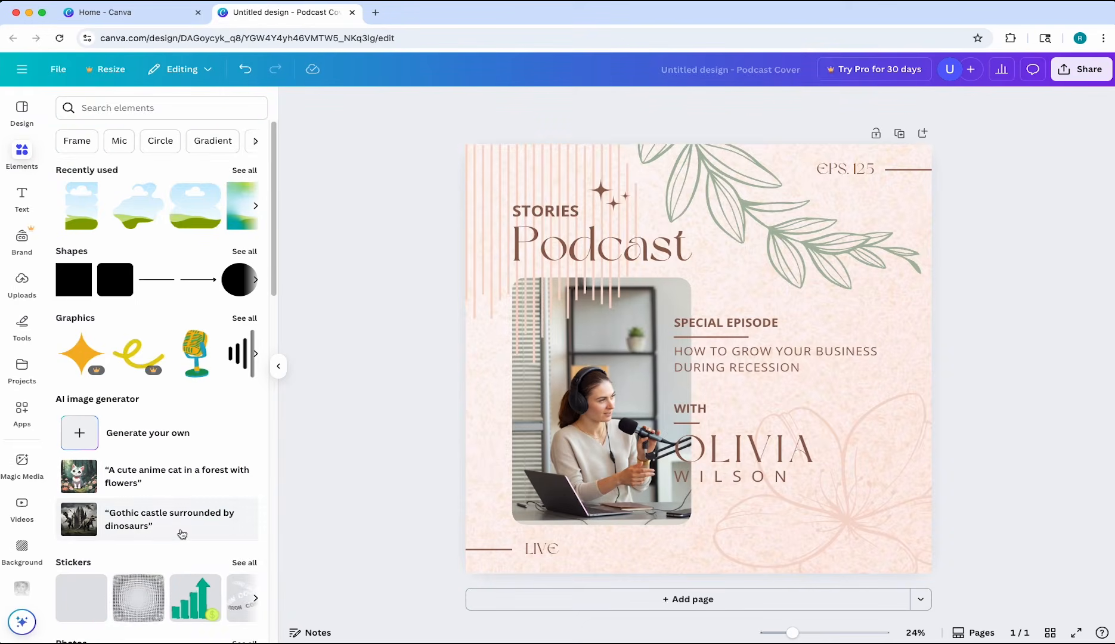
{"action": "left_click", "coordinate": [174, 110]}
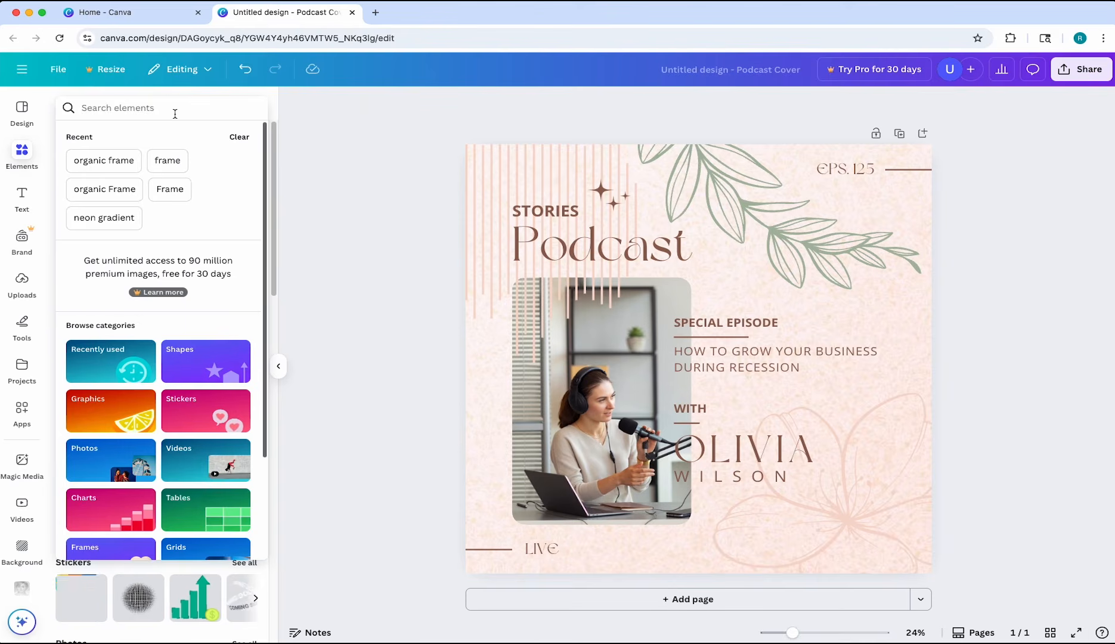
{"action": "type", "text": "org"}
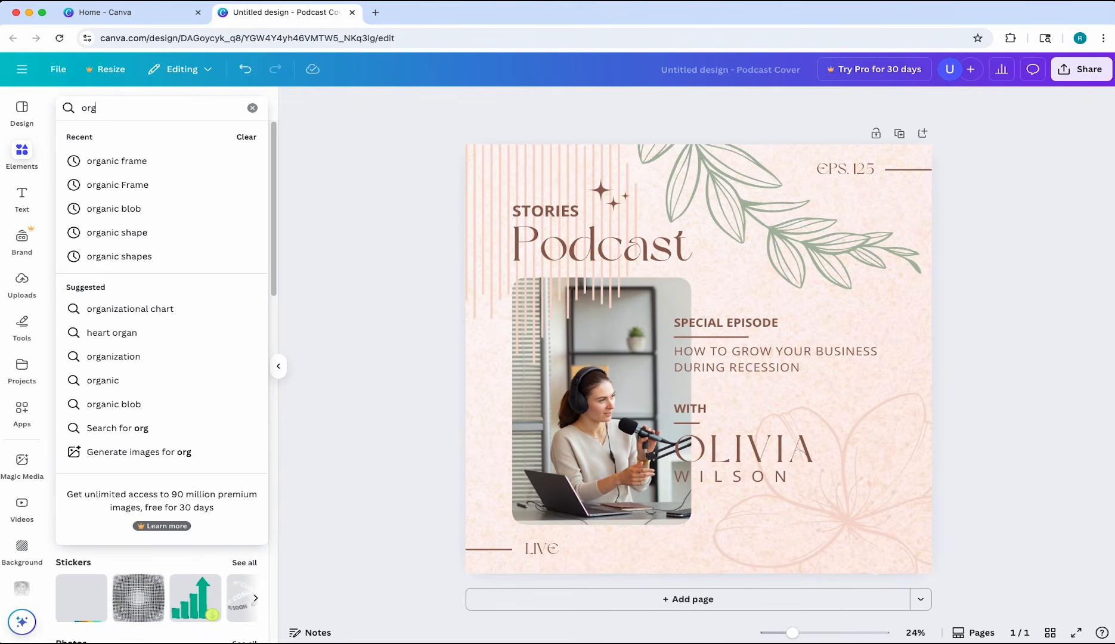
{"action": "type", "text": "anic fr"}
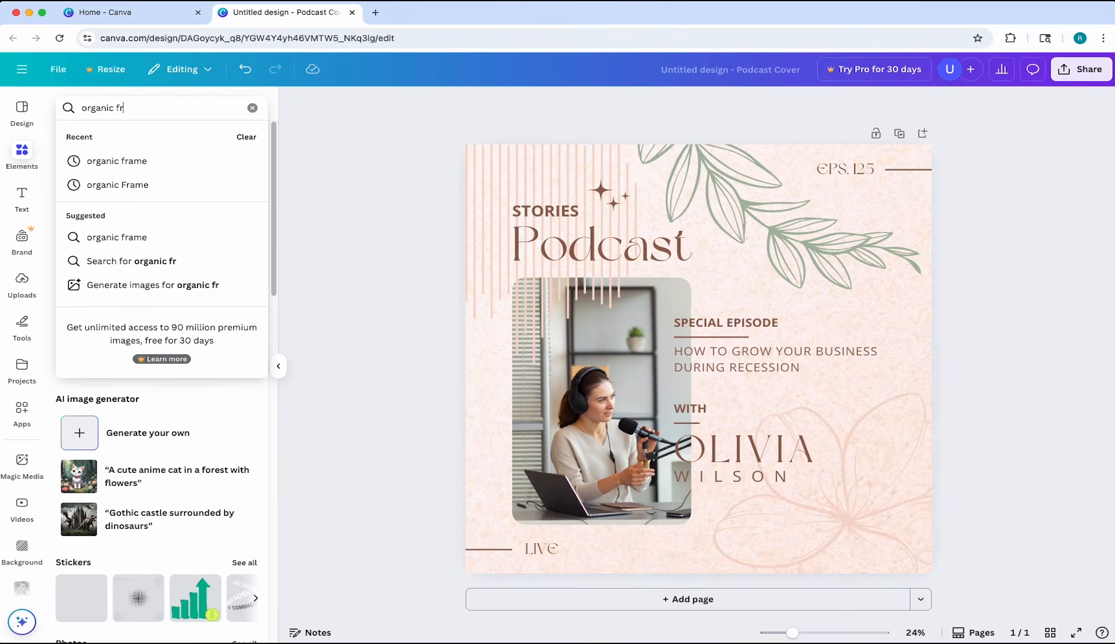
{"action": "type", "text": "ame"}
{"action": "key", "text": "Return"}
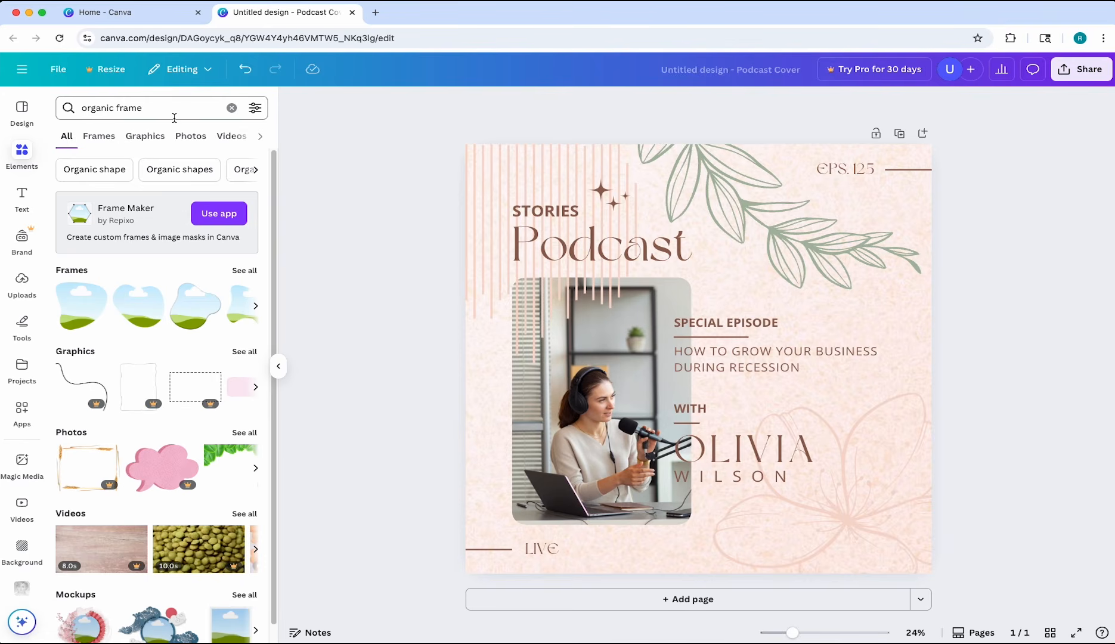
{"action": "left_click", "coordinate": [253, 277]}
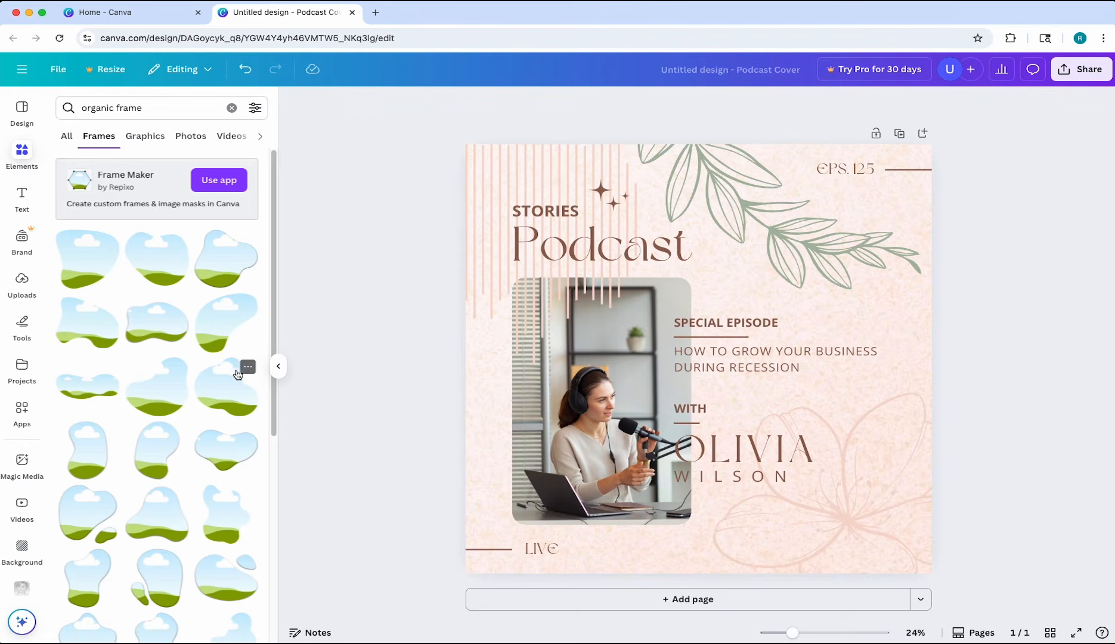
{"action": "left_click", "coordinate": [108, 273]}
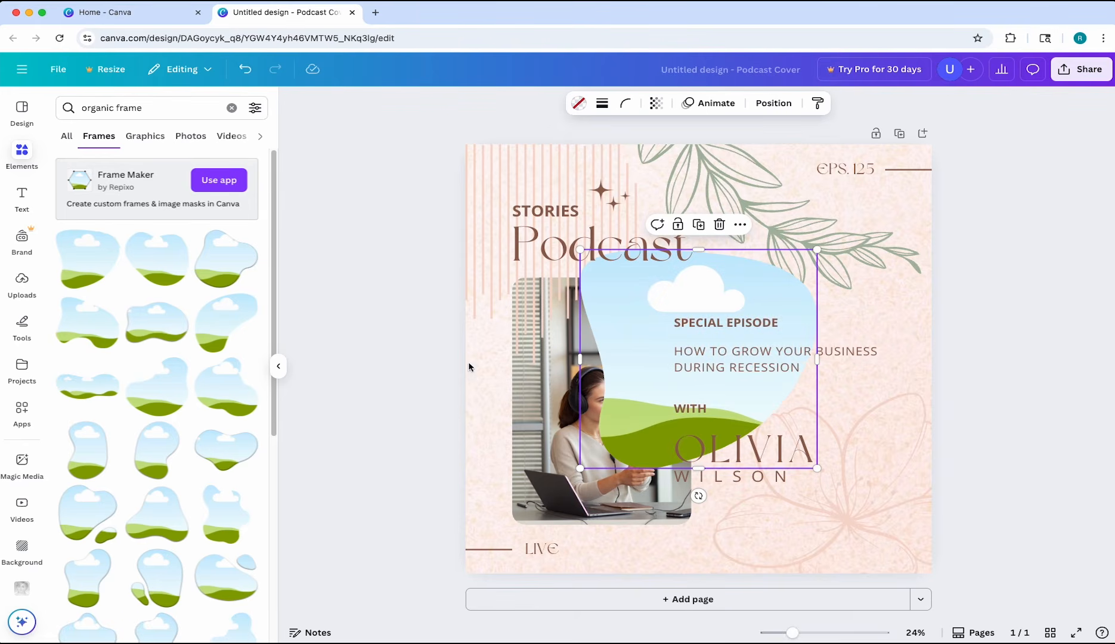
Place and resize the organic frame over the rounded photo below the podcast title, and delete that photo
{"action": "left_click_drag", "start_coordinate": [703, 293], "coordinate": [605, 314]}
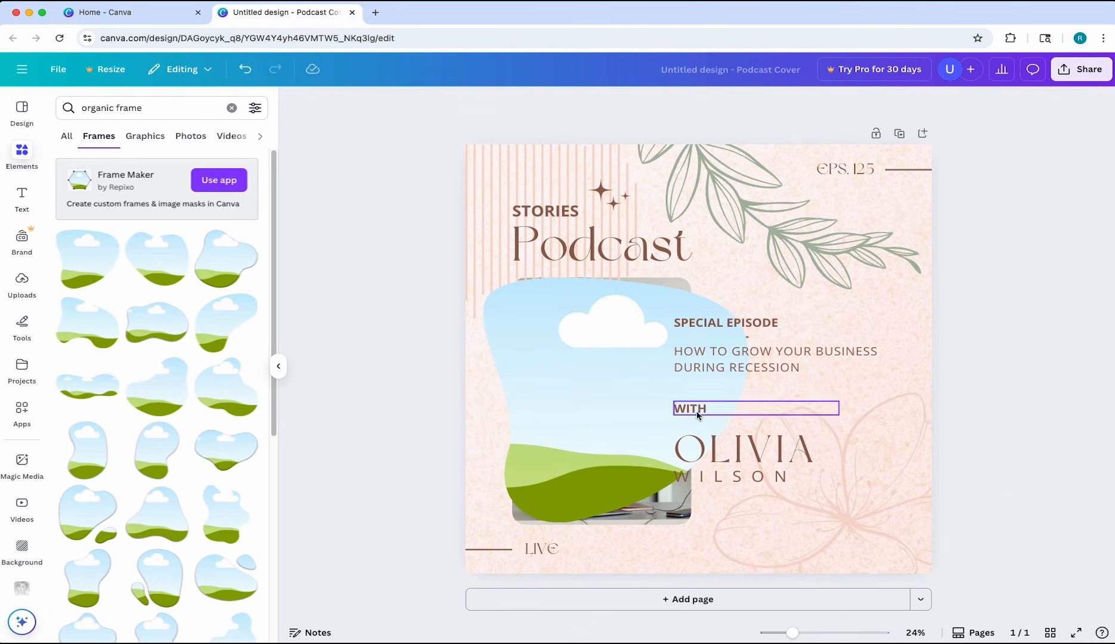
{"action": "left_click", "coordinate": [276, 373]}
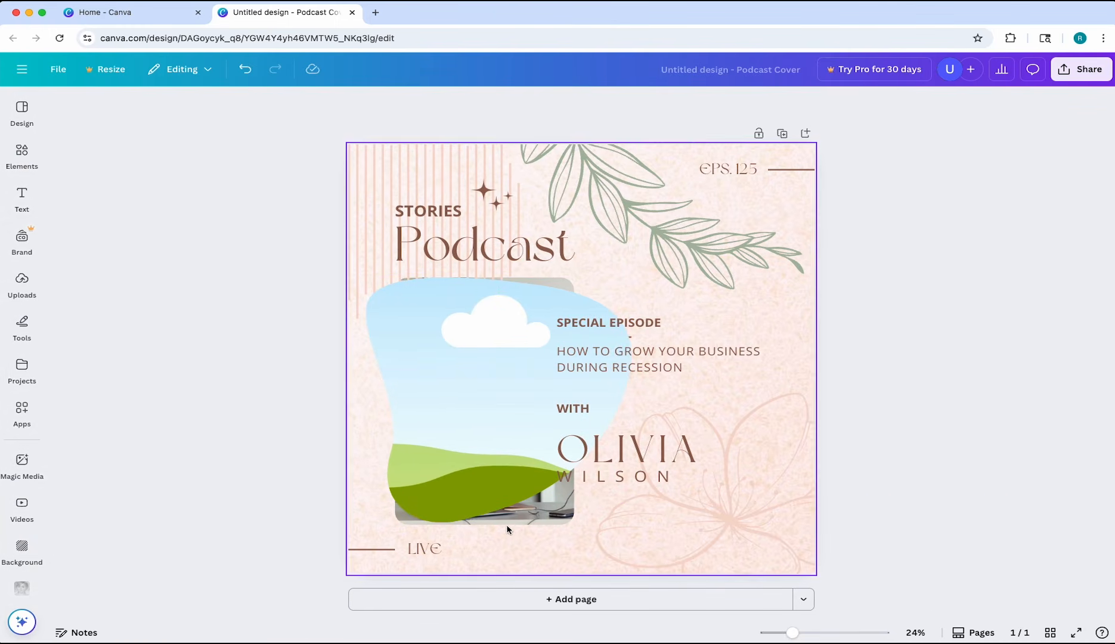
{"action": "left_click", "coordinate": [558, 520]}
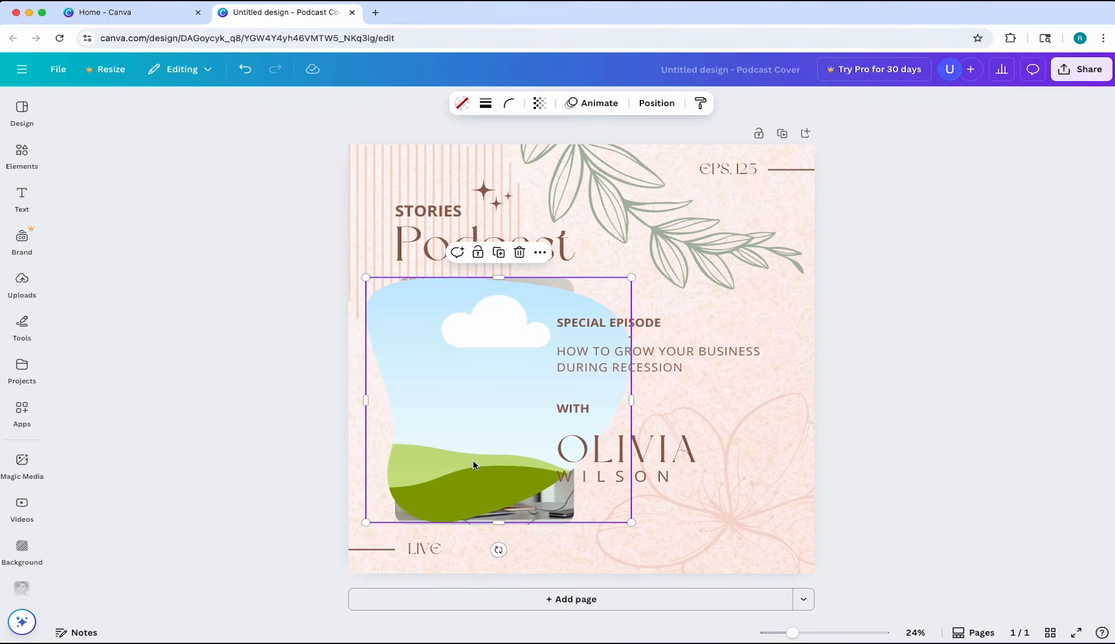
{"action": "mouse_move", "coordinate": [632, 276]}
{"action": "left_mouse_down"}
{"action": "mouse_move", "coordinate": [555, 343]}
{"action": "mouse_move", "coordinate": [633, 275]}
{"action": "mouse_move", "coordinate": [616, 292]}
{"action": "left_mouse_up"}
{"action": "left_click_drag", "start_coordinate": [514, 323], "coordinate": [518, 329]}
{"action": "left_click", "coordinate": [550, 285]}
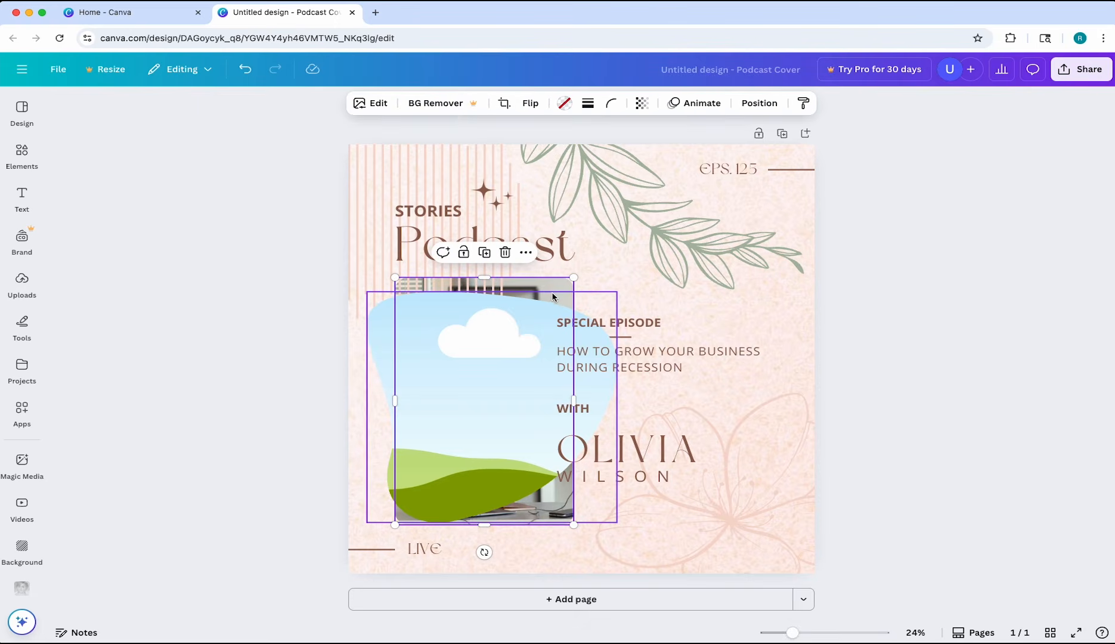
{"action": "key", "text": "Delete"}
Fill the organic frame with the uploaded photo of the woman at the microphone and shift its crop so the laptop shows
{"action": "left_click", "coordinate": [22, 285]}
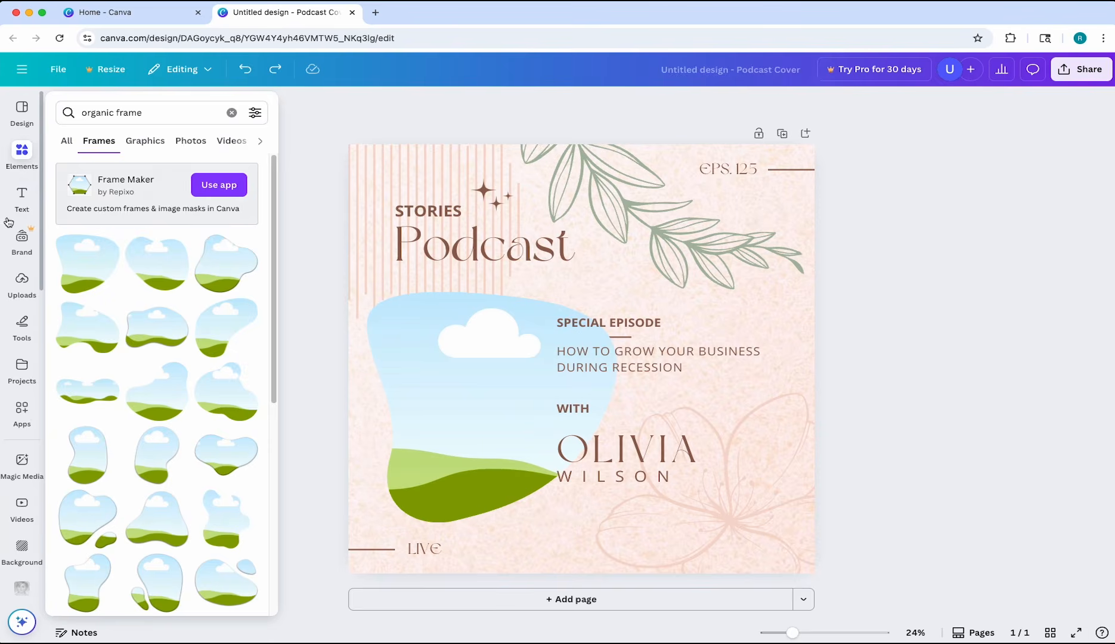
{"action": "left_click_drag", "start_coordinate": [84, 264], "coordinate": [555, 362]}
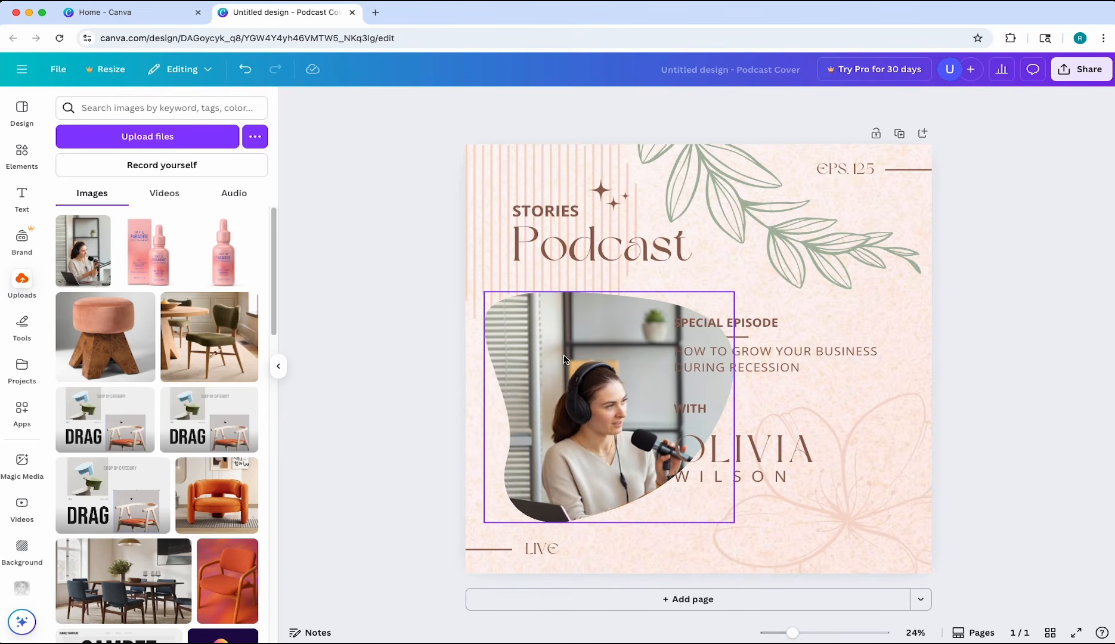
{"action": "left_click", "coordinate": [279, 367]}
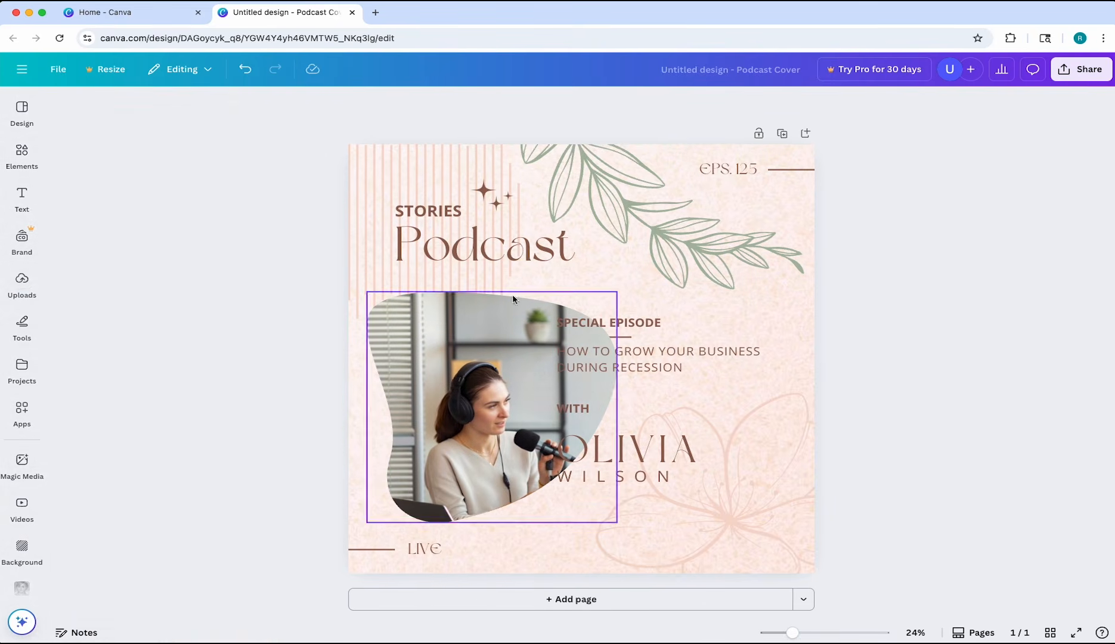
{"action": "double_click", "coordinate": [522, 434]}
{"action": "left_click_drag", "start_coordinate": [523, 434], "coordinate": [525, 390]}
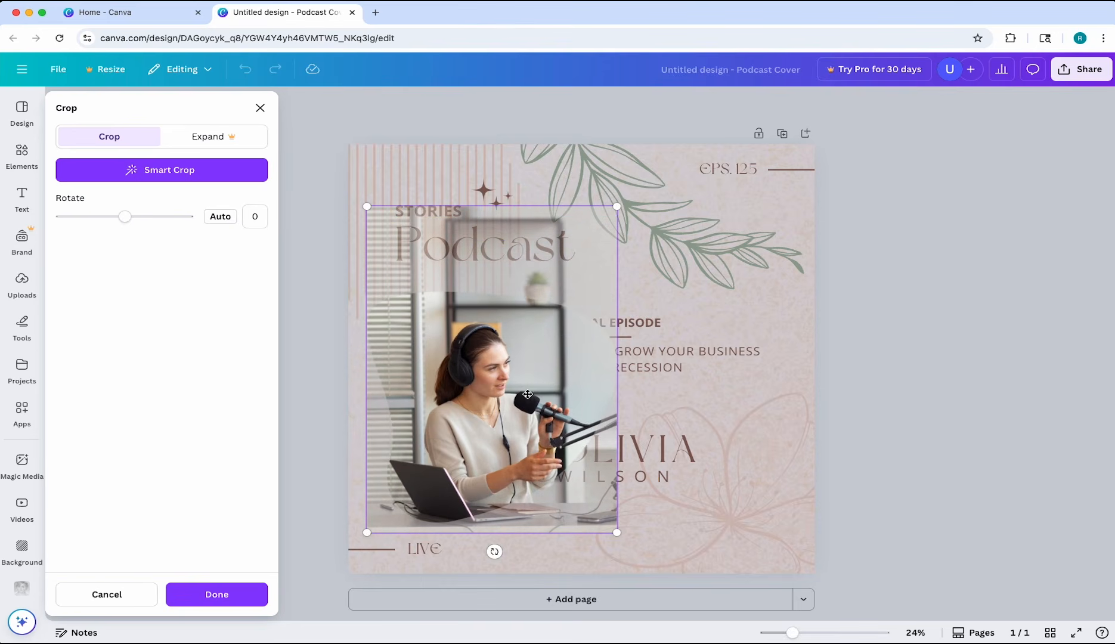
{"action": "left_click", "coordinate": [256, 594]}
{"action": "left_click", "coordinate": [933, 279]}
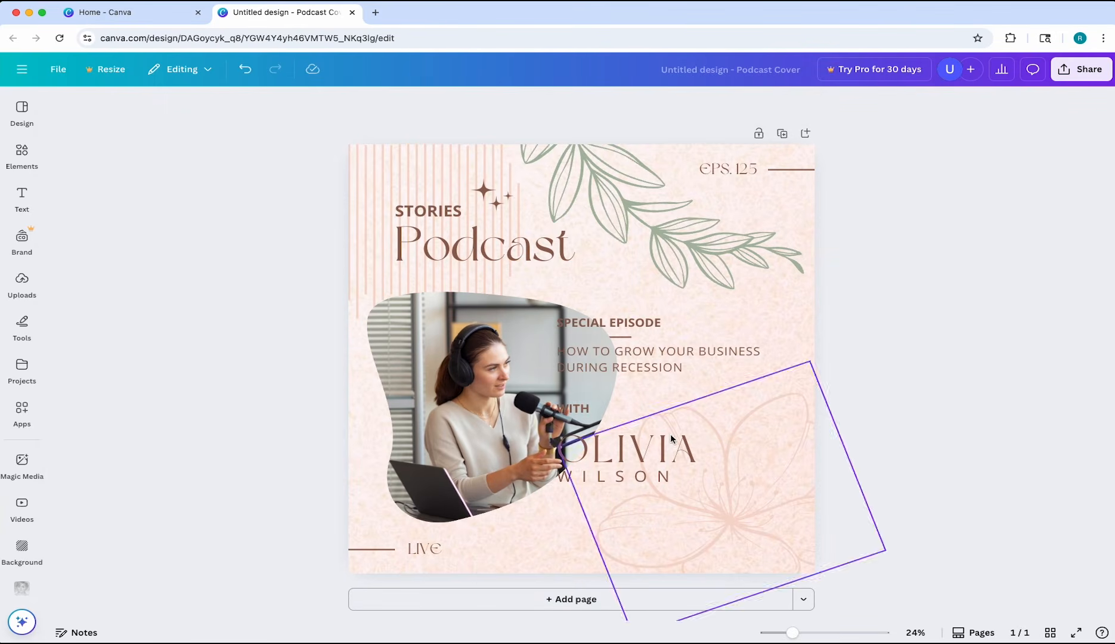
Replace the guest's first name in the large text under WITH with a different first name
{"action": "left_click", "coordinate": [553, 251]}
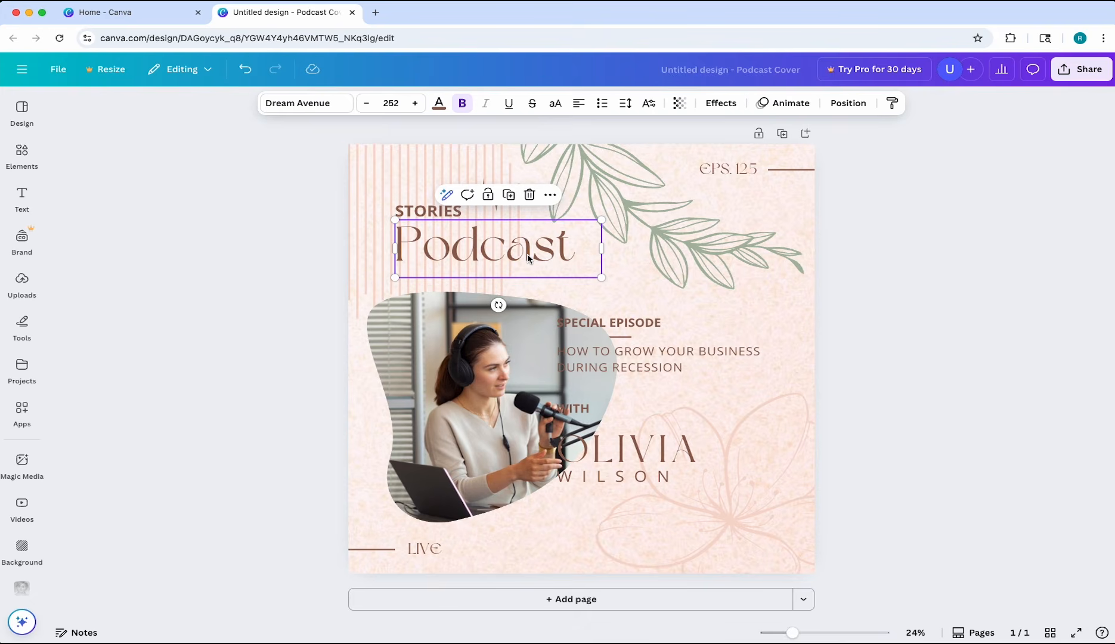
{"action": "left_click", "coordinate": [662, 453]}
{"action": "double_click", "coordinate": [666, 453]}
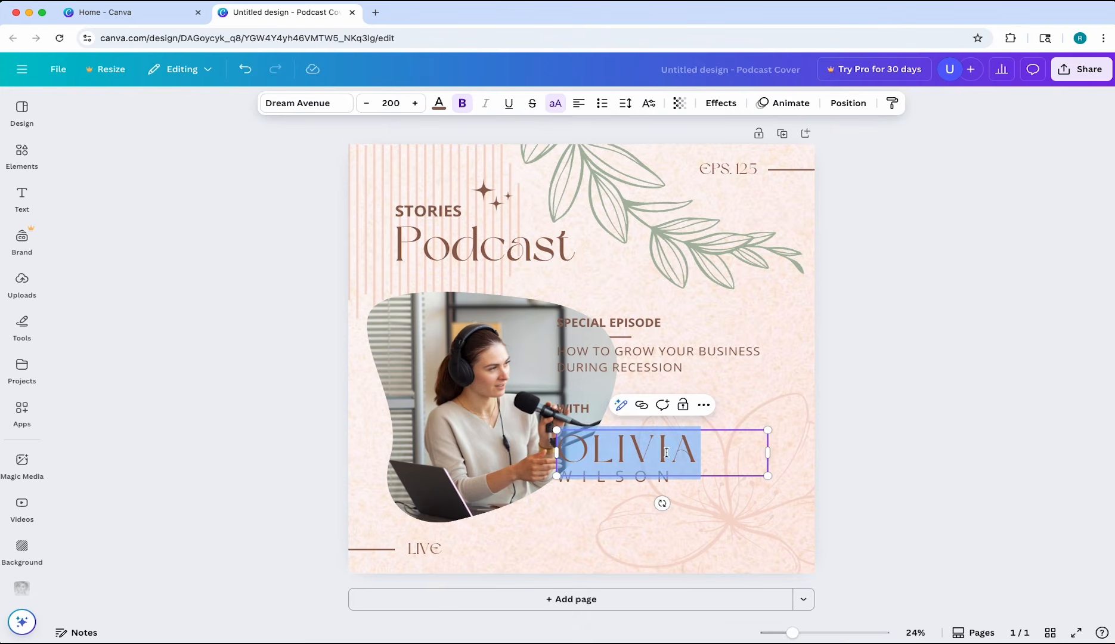
{"action": "type", "text": "KIM"}
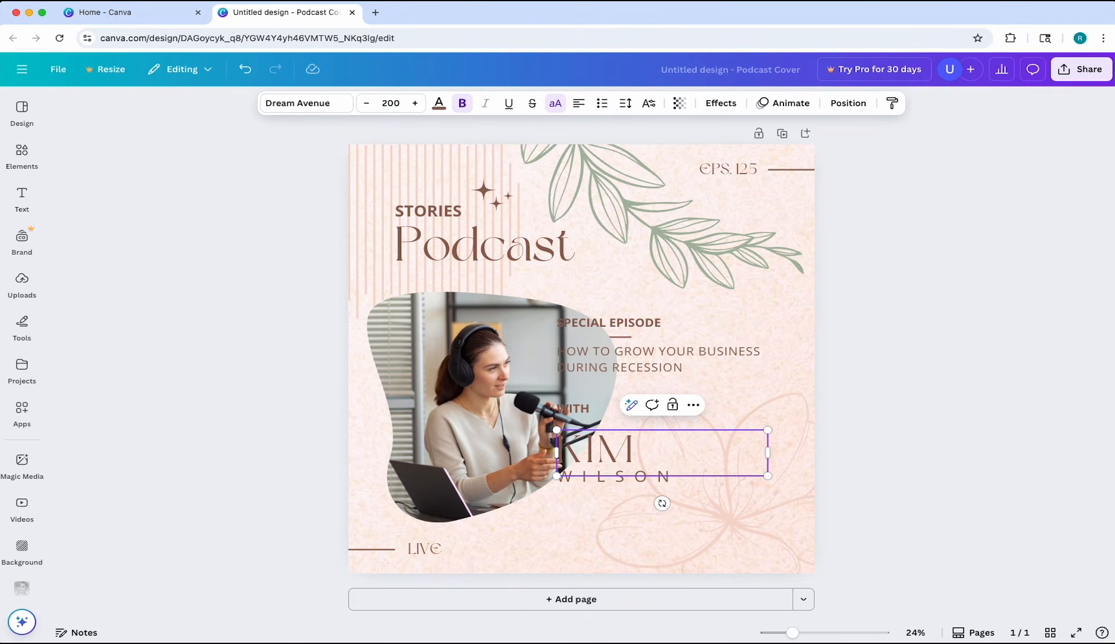
{"action": "left_click", "coordinate": [872, 406]}
Move the WITH label and both lines of the guest's name together to the right, clear of the organic photo frame
{"action": "left_click", "coordinate": [644, 453]}
{"action": "left_click", "coordinate": [620, 477], "text": "shift"}
{"action": "left_click", "coordinate": [584, 409], "text": "shift"}
{"action": "left_click_drag", "start_coordinate": [594, 455], "coordinate": [658, 454]}
{"action": "left_click", "coordinate": [911, 333]}
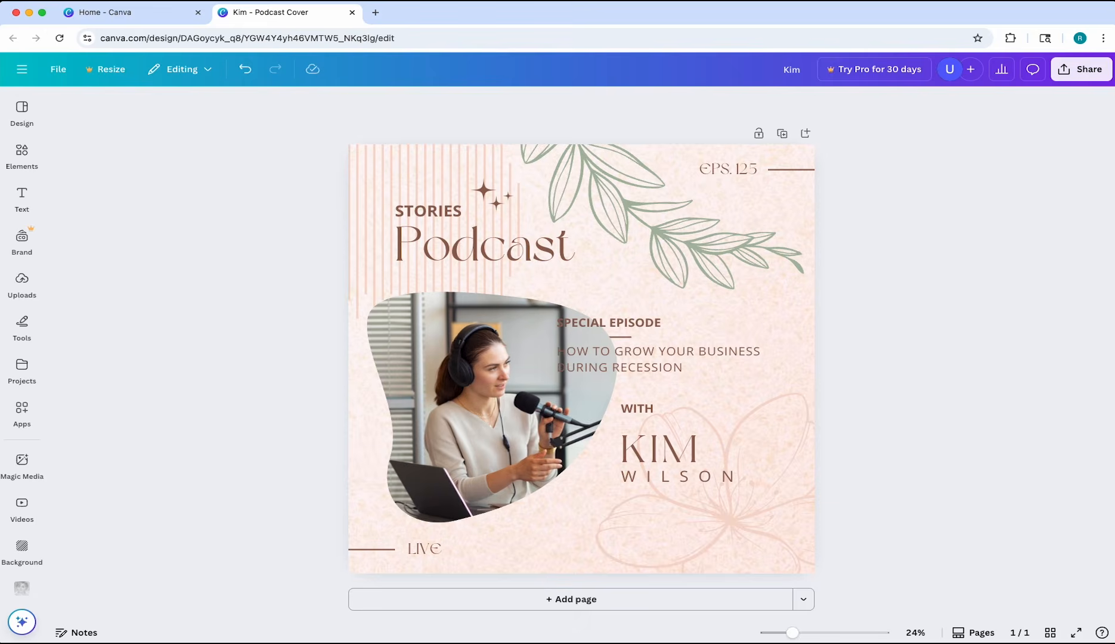
Look through the document, recommended, recently used and popular fonts available for the guest's first name
{"action": "left_click", "coordinate": [659, 451]}
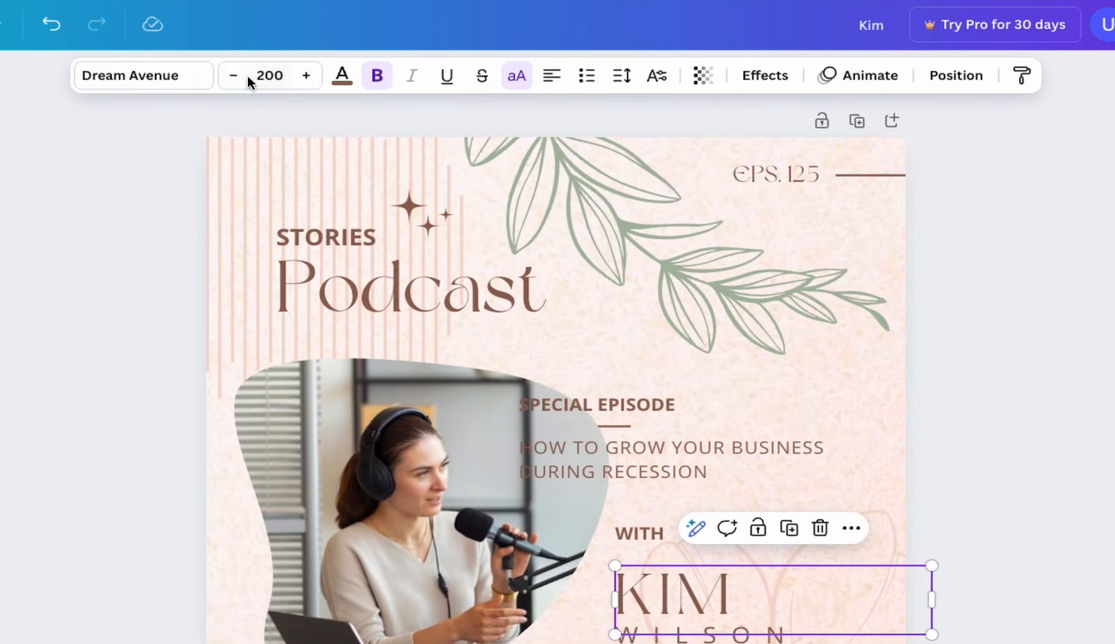
{"action": "left_click", "coordinate": [187, 81]}
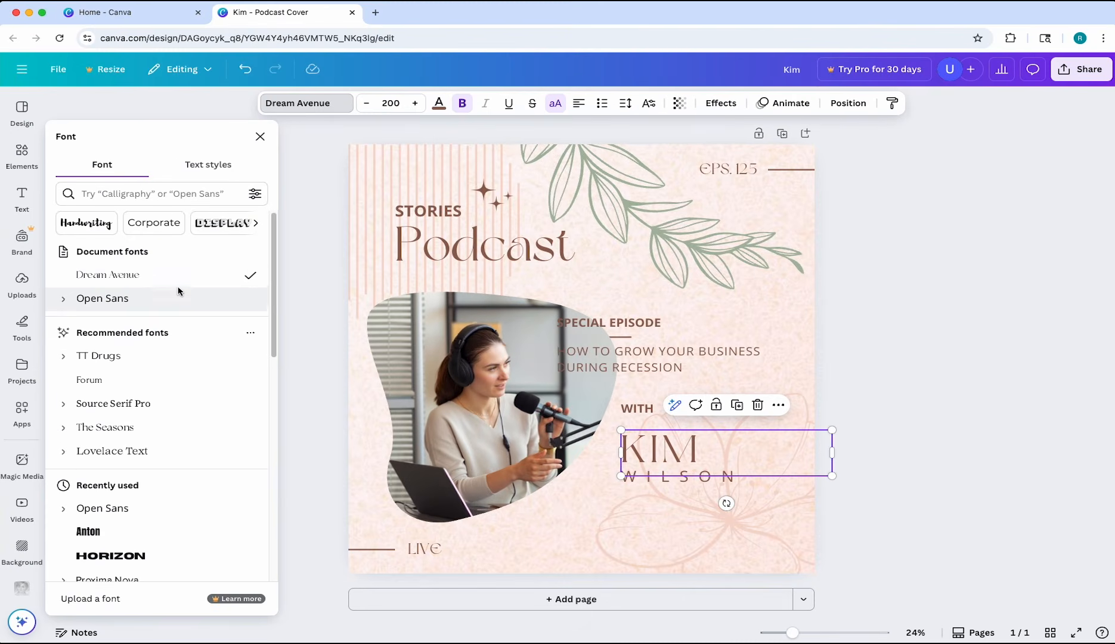
{"action": "scroll", "coordinate": [179, 289], "scroll_direction": "down", "scroll_amount": 3}
{"action": "scroll", "coordinate": [180, 291], "scroll_direction": "down", "scroll_amount": 4}
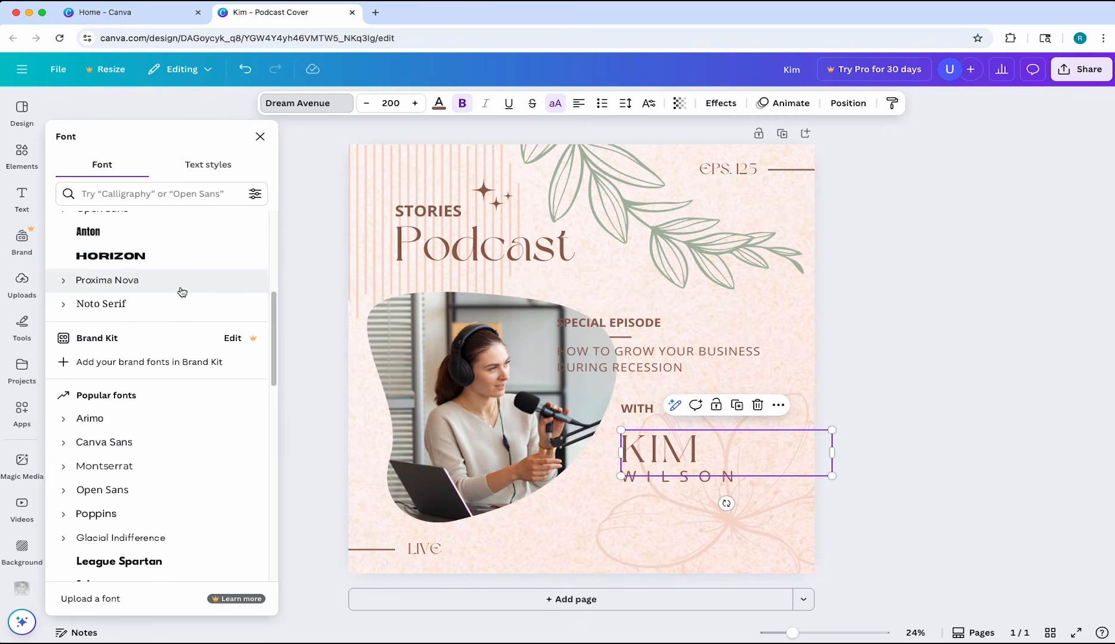
{"action": "scroll", "coordinate": [180, 291], "scroll_direction": "down", "scroll_amount": 1}
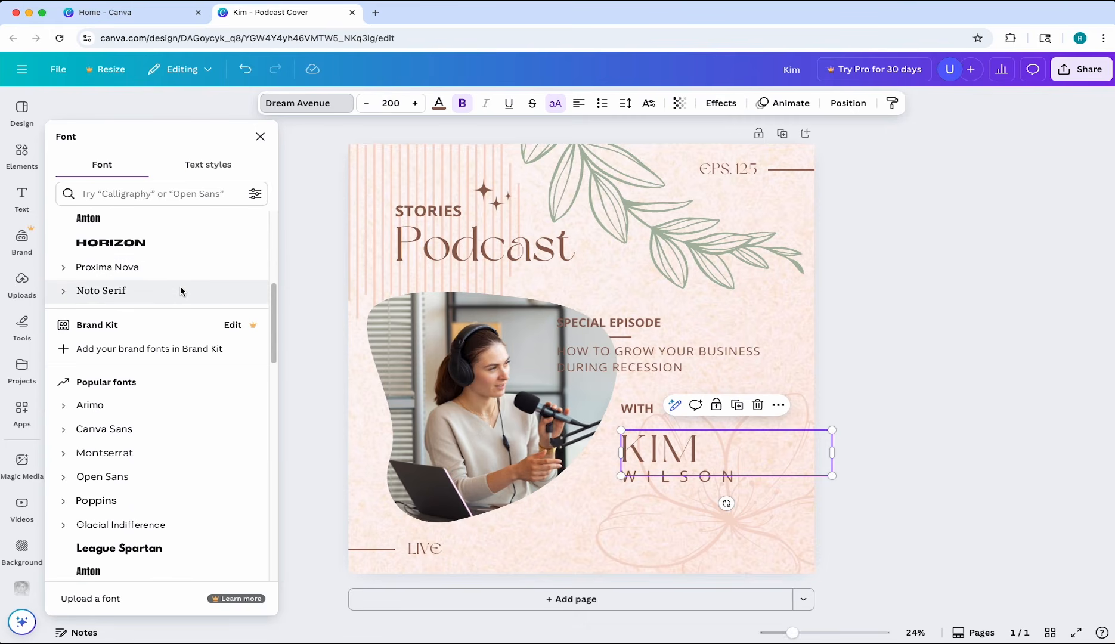
{"action": "key", "text": "Escape"}
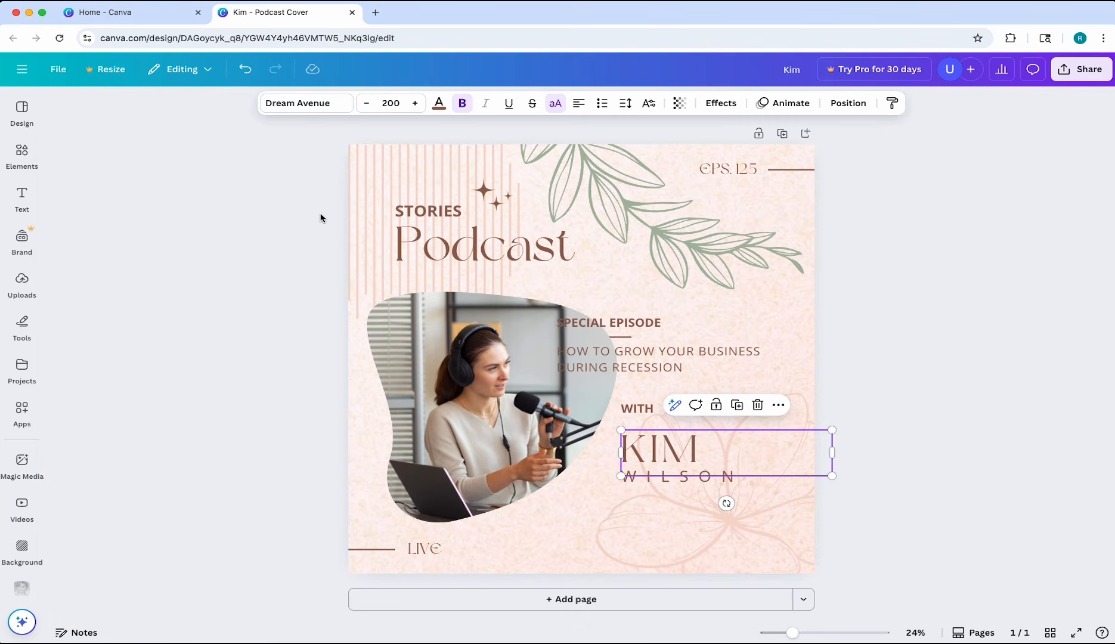
Recolor the guest's first name with the custom muted brown #A4887E
{"action": "left_click", "coordinate": [445, 105]}
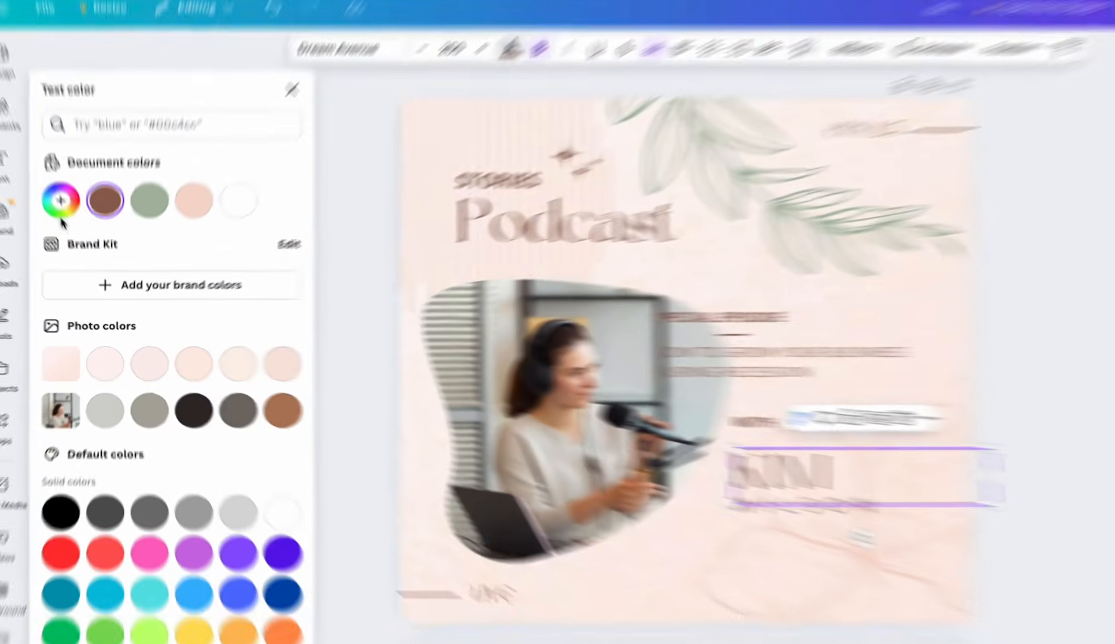
{"action": "left_click", "coordinate": [69, 228]}
{"action": "left_click", "coordinate": [137, 279]}
{"action": "left_click_drag", "start_coordinate": [142, 241], "coordinate": [93, 252]}
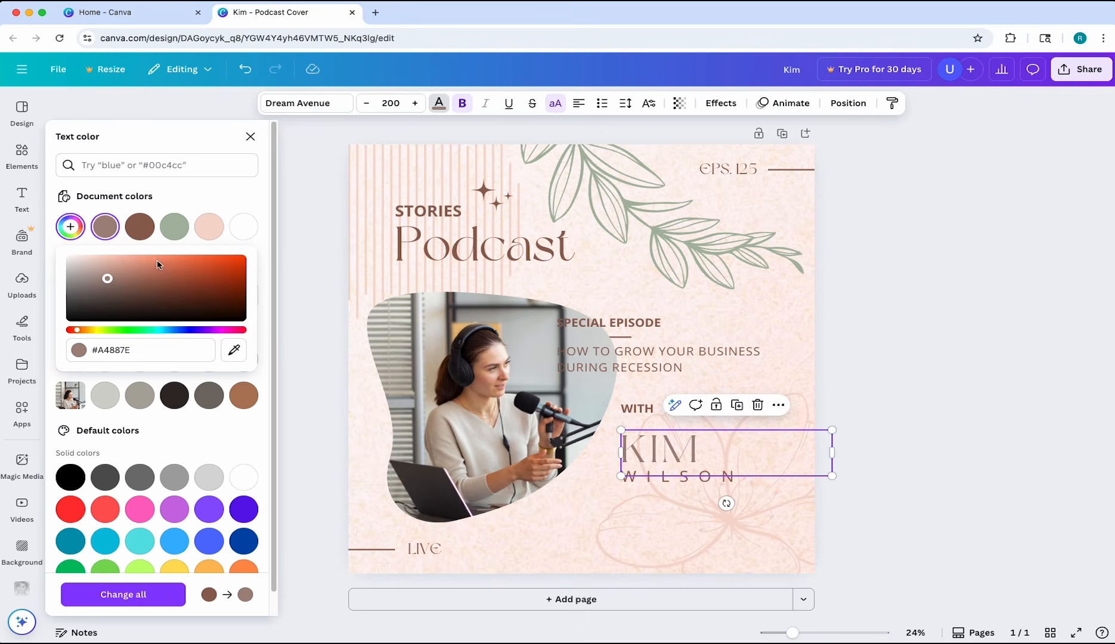
{"action": "left_click", "coordinate": [203, 209]}
{"action": "left_click", "coordinate": [251, 137]}
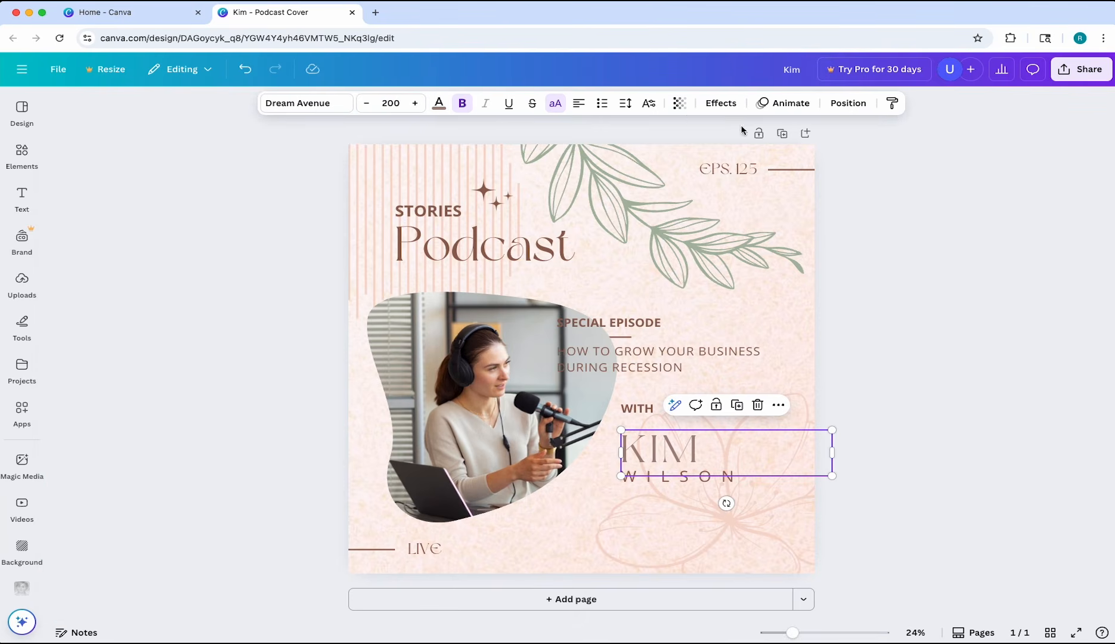
Examine the text effects for the guest's first name and browse the default text styles and ready-made font combinations
{"action": "left_click", "coordinate": [720, 103]}
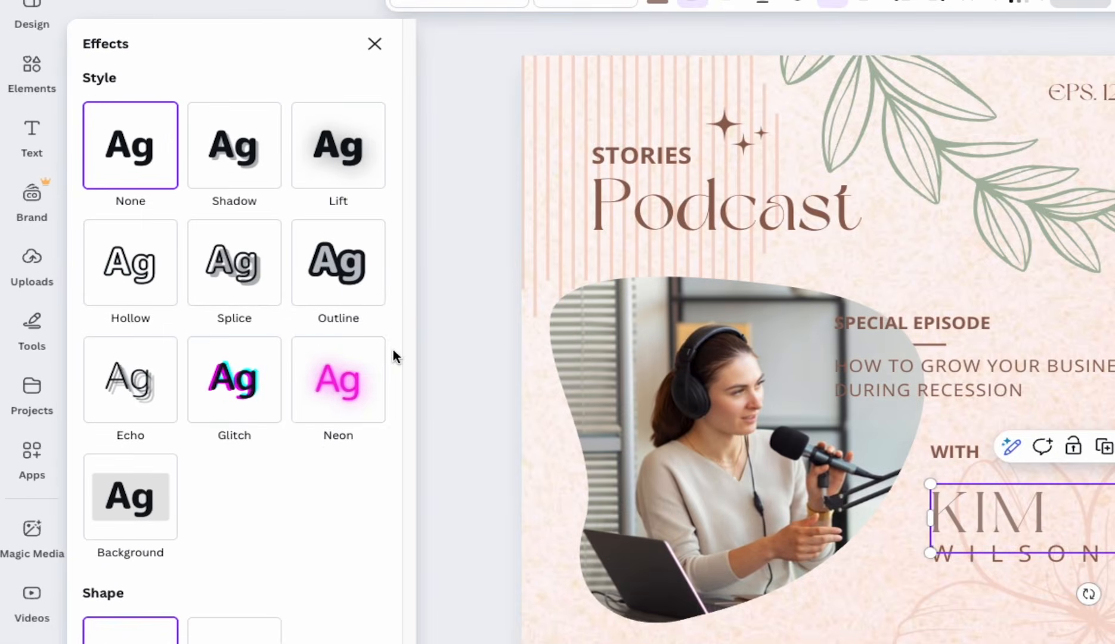
{"action": "left_click", "coordinate": [33, 143]}
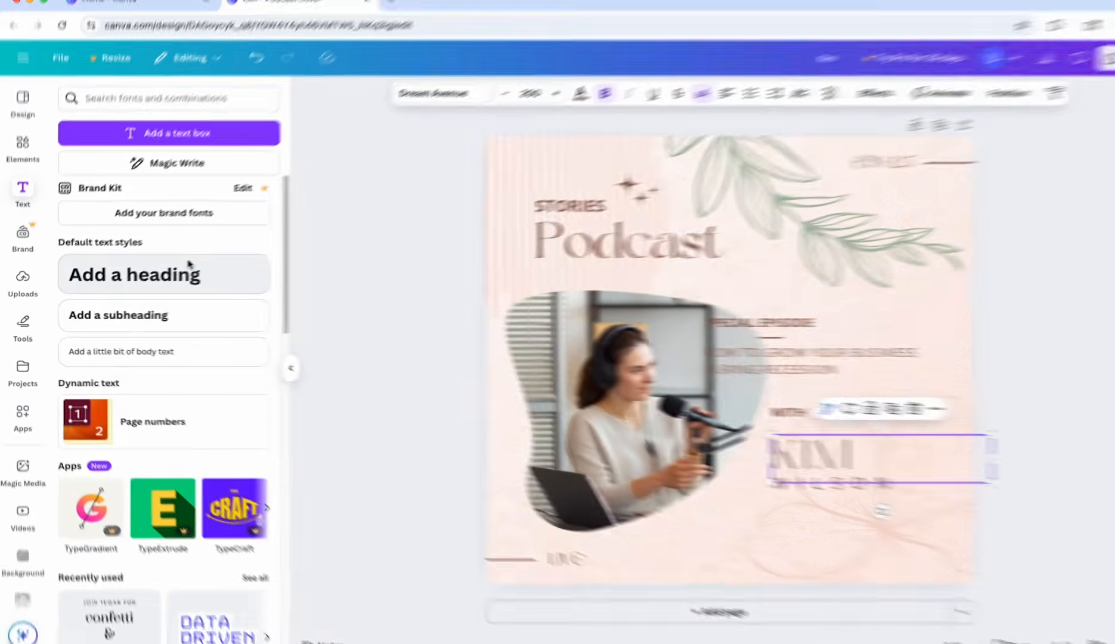
{"action": "scroll", "coordinate": [271, 233], "scroll_direction": "down", "scroll_amount": 5}
{"action": "scroll", "coordinate": [185, 269], "scroll_direction": "down", "scroll_amount": 3}
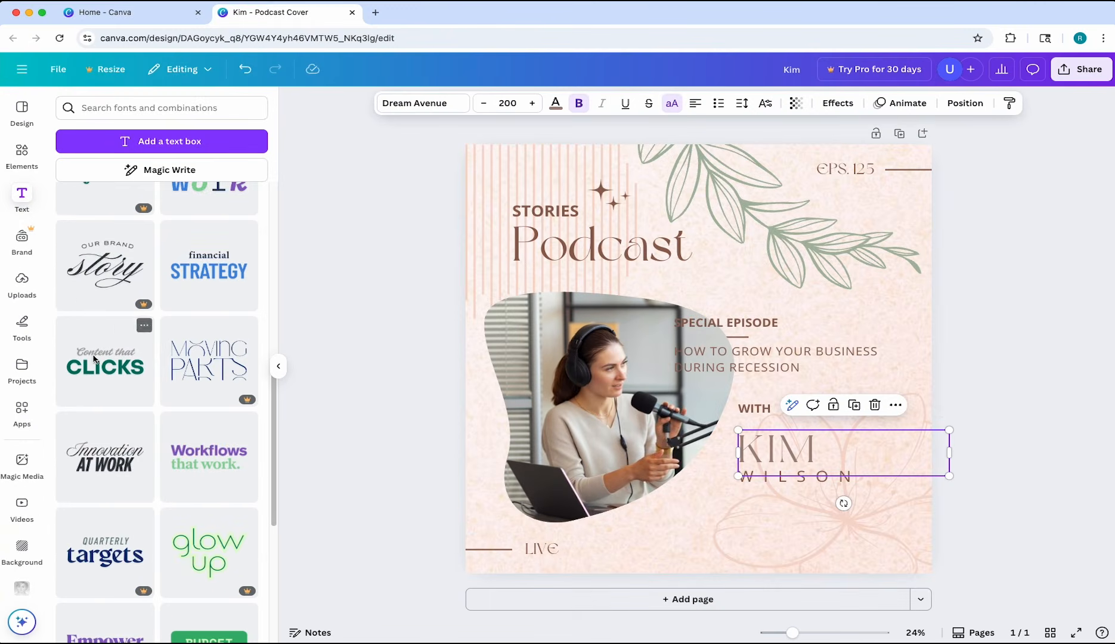
{"action": "scroll", "coordinate": [199, 391], "scroll_direction": "down", "scroll_amount": 6}
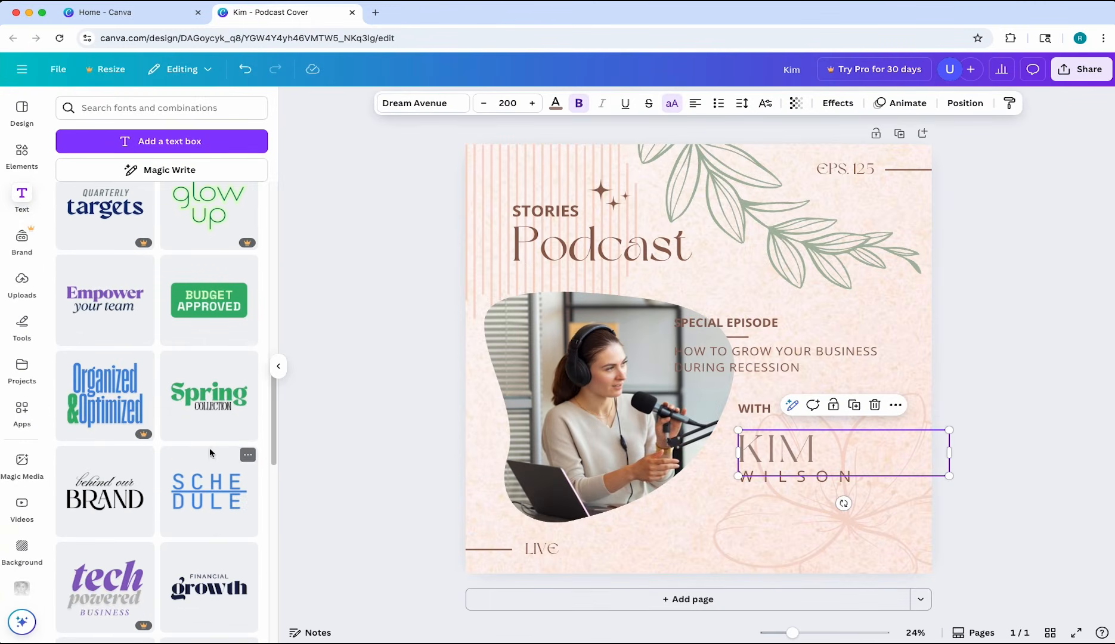
{"action": "scroll", "coordinate": [179, 447], "scroll_direction": "down", "scroll_amount": 2}
{"action": "scroll", "coordinate": [117, 484], "scroll_direction": "down", "scroll_amount": 5}
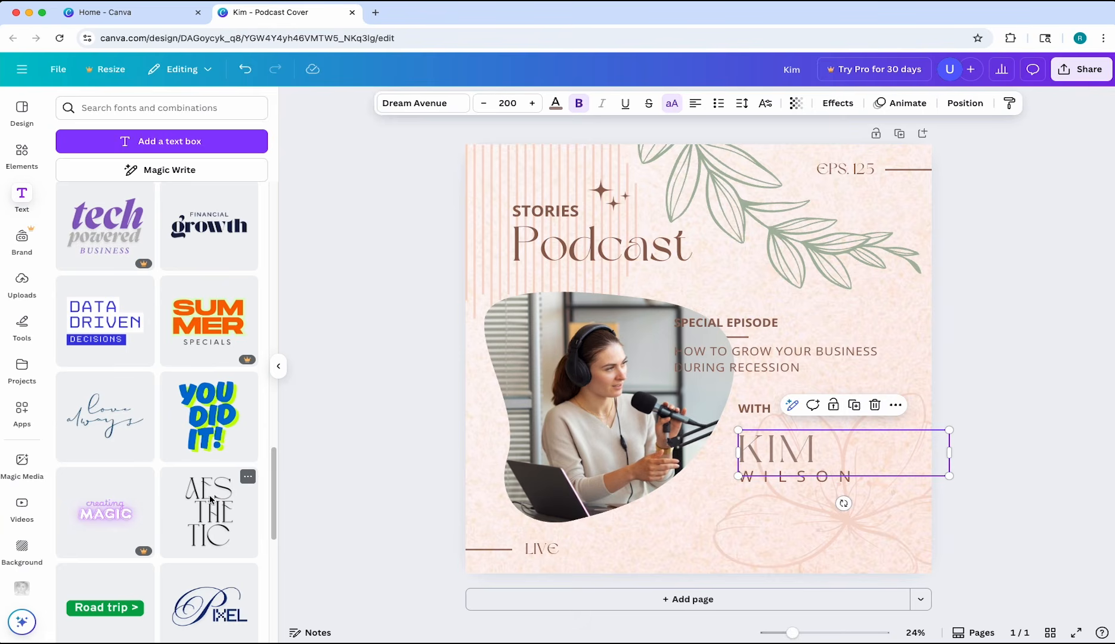
{"action": "scroll", "coordinate": [117, 484], "scroll_direction": "down", "scroll_amount": 2}
{"action": "left_click", "coordinate": [331, 368]}
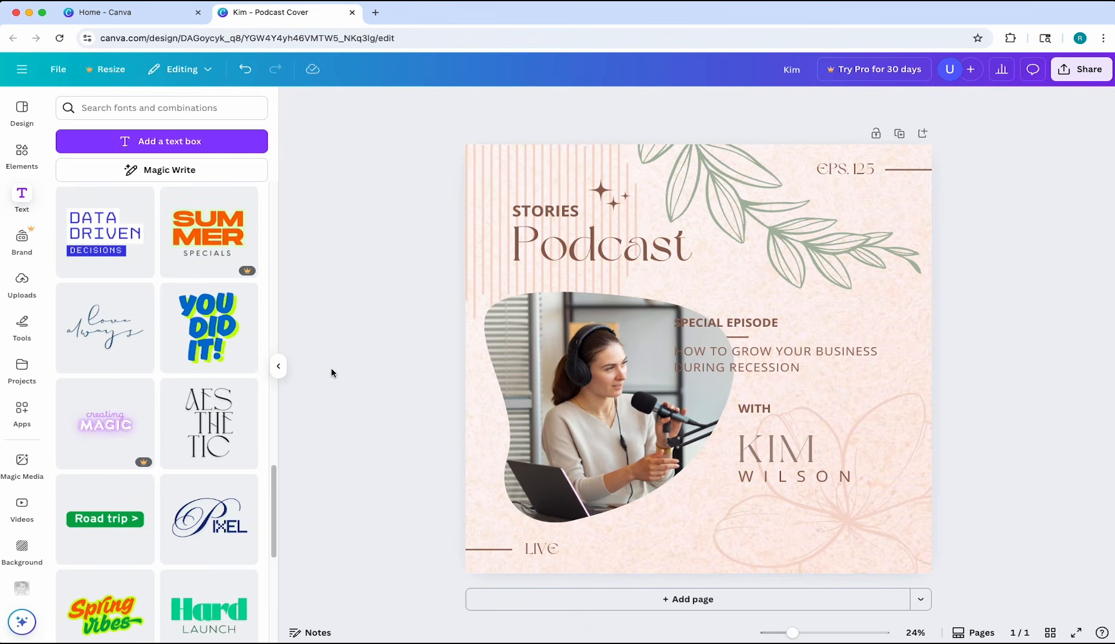
{"action": "left_click", "coordinate": [279, 366]}
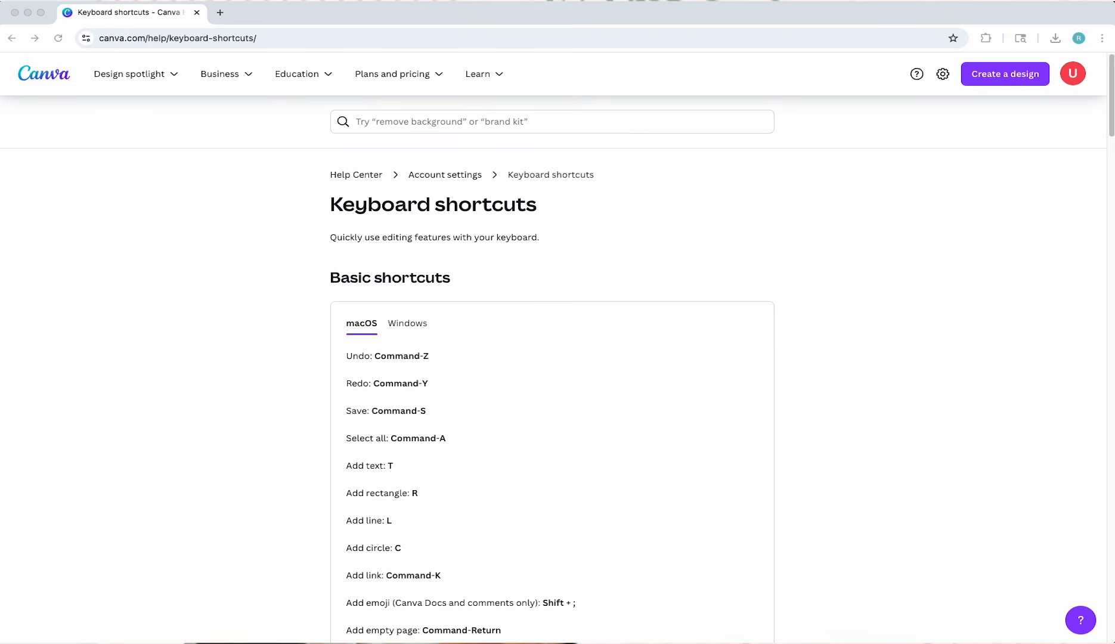
Read through the basic and element shortcuts for macOS on the Keyboard shortcuts help page
{"action": "left_click", "coordinate": [1105, 246]}
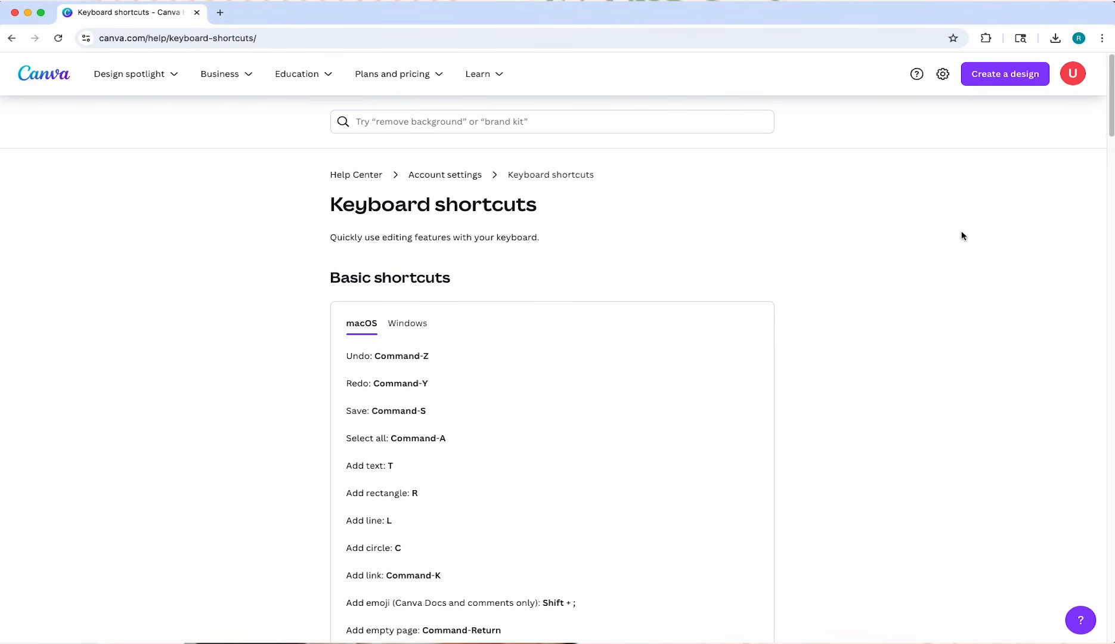
{"action": "scroll", "coordinate": [977, 233], "scroll_direction": "down", "scroll_amount": 8}
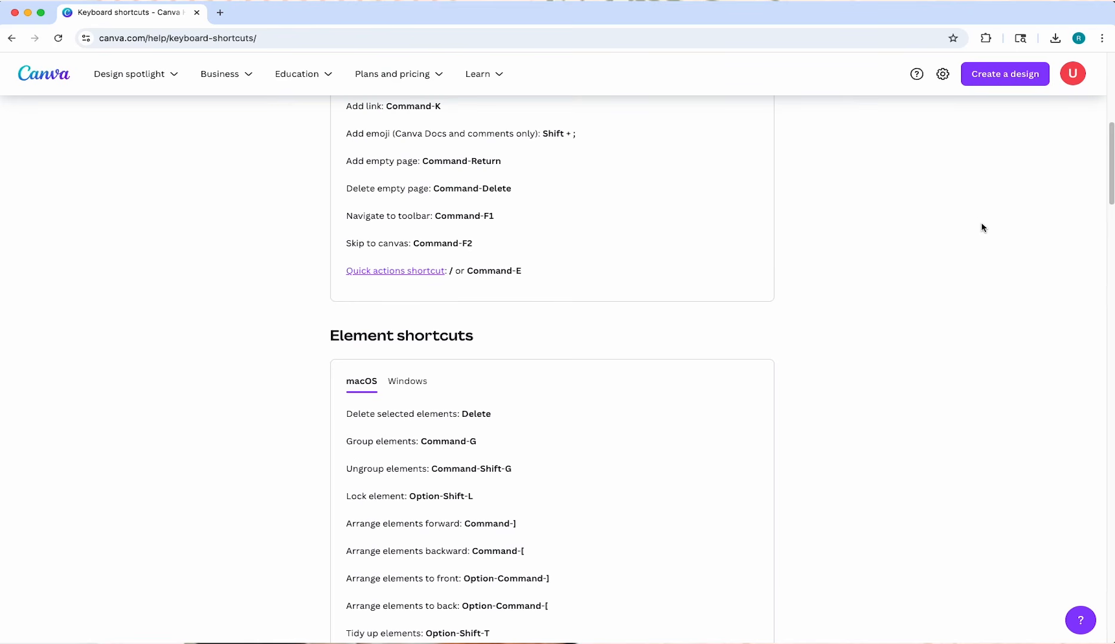
{"action": "scroll", "coordinate": [983, 229], "scroll_direction": "down", "scroll_amount": 3}
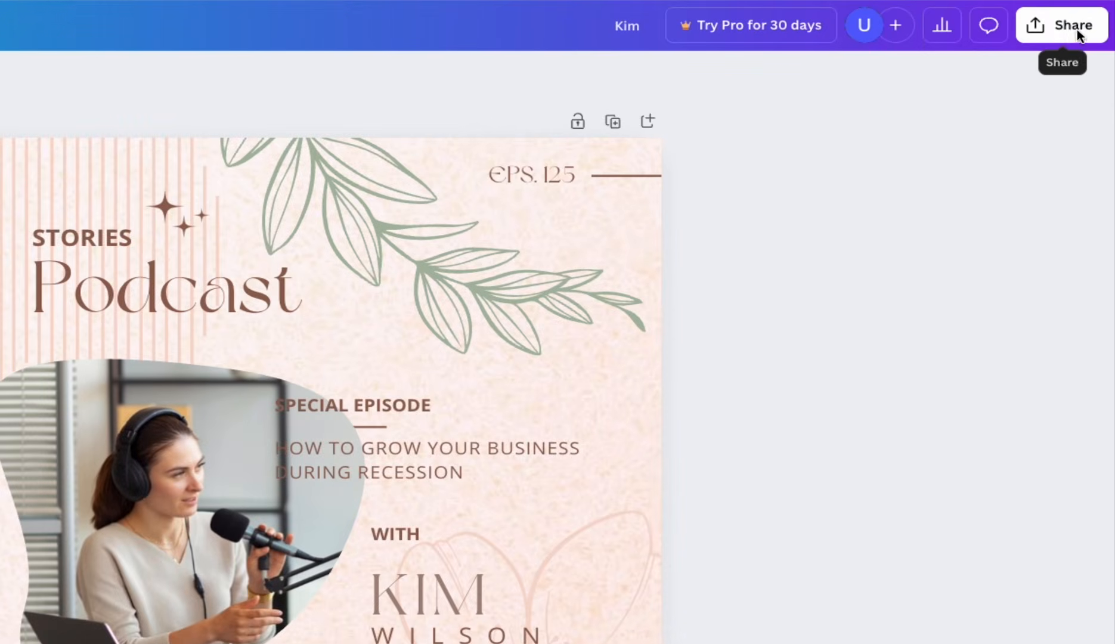
Open the sharing options of the podcast cover and view the access levels available for its link
{"action": "left_click", "coordinate": [1071, 36]}
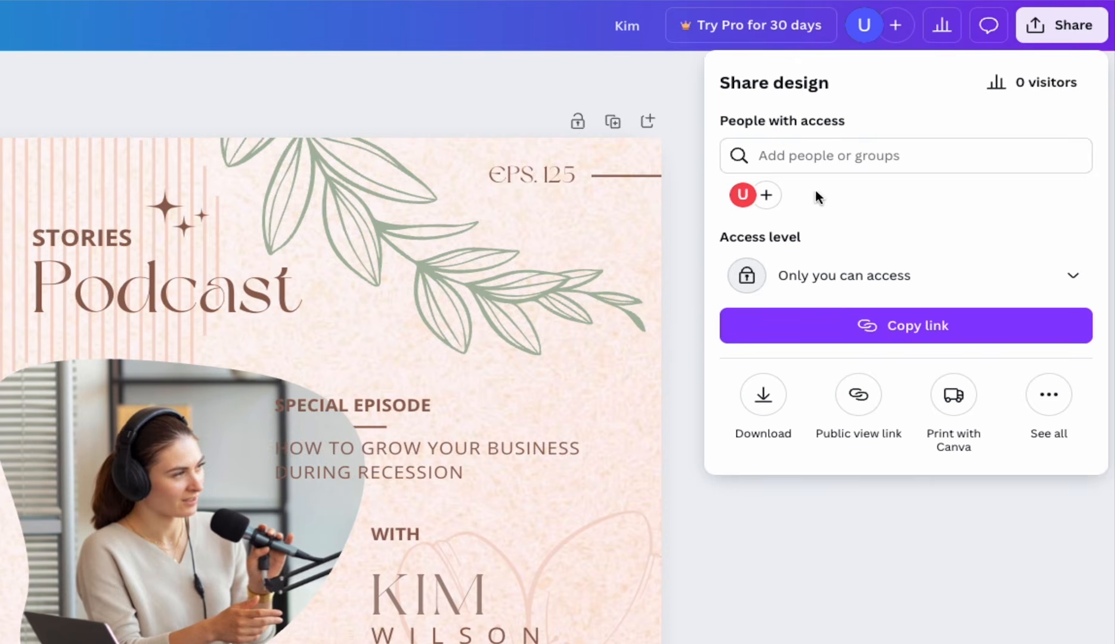
{"action": "left_click", "coordinate": [1058, 284]}
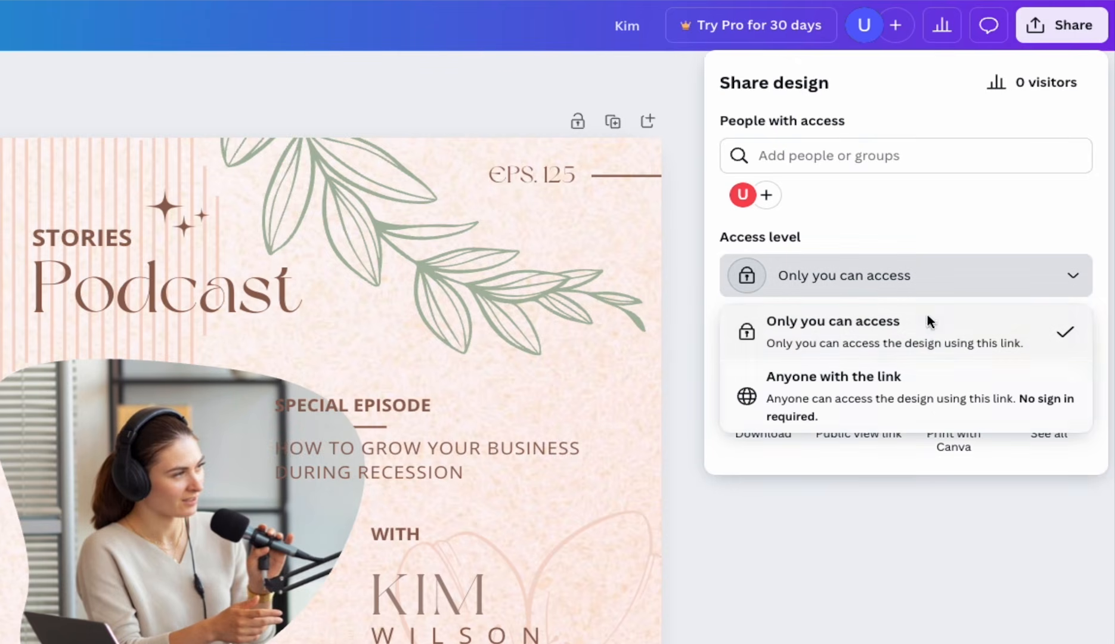
{"action": "left_click", "coordinate": [947, 213]}
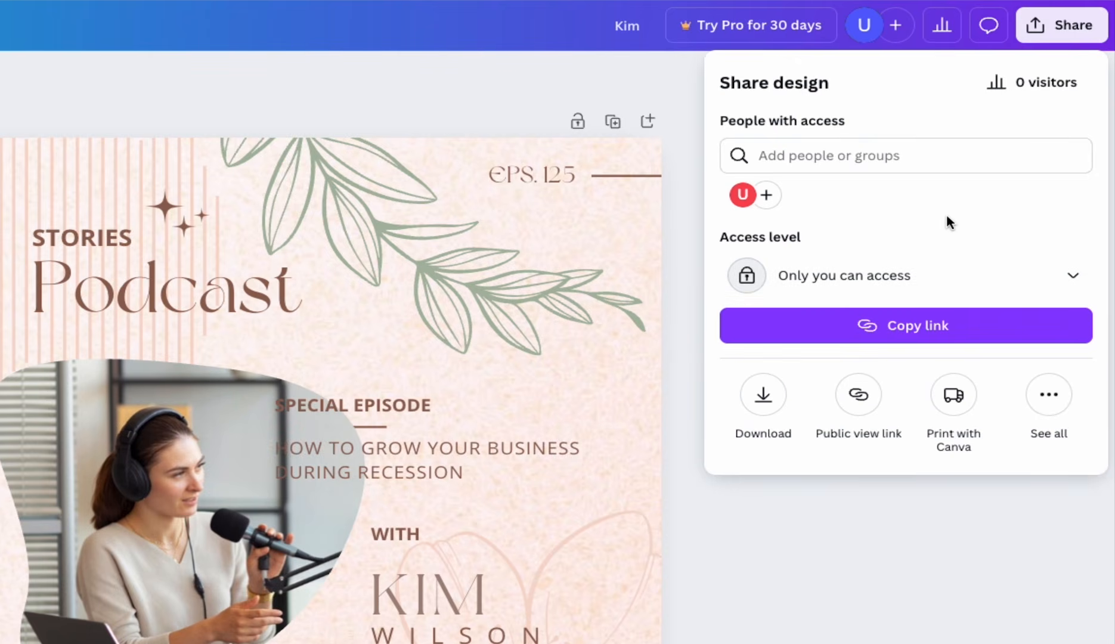
Review the download settings and available file types for the cover, and return to the sharing options
{"action": "left_click", "coordinate": [762, 401]}
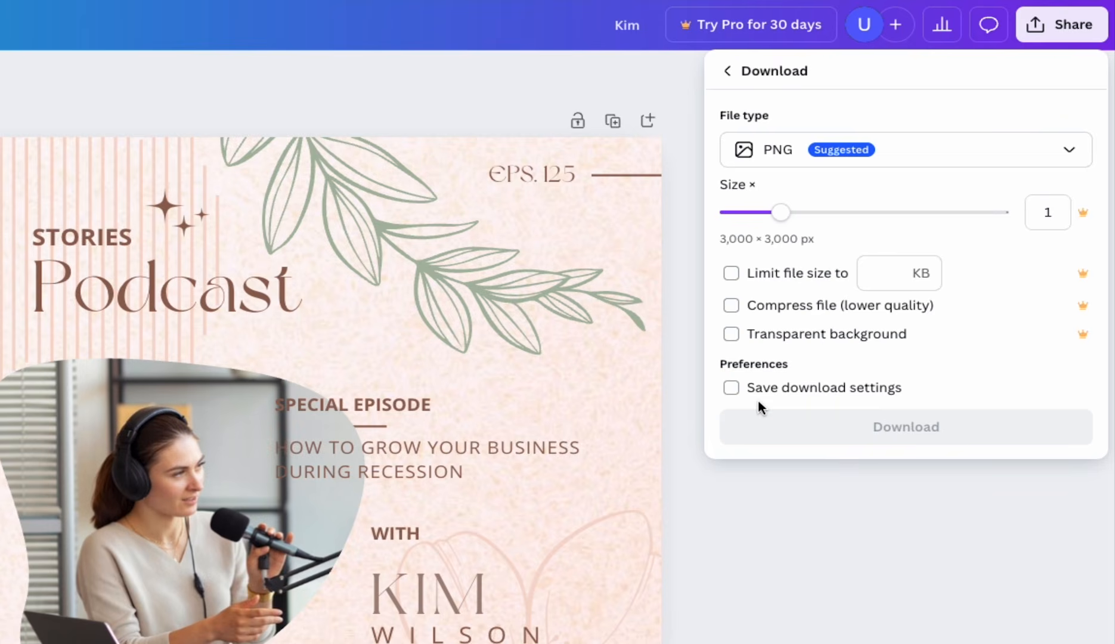
{"action": "left_click", "coordinate": [1030, 156]}
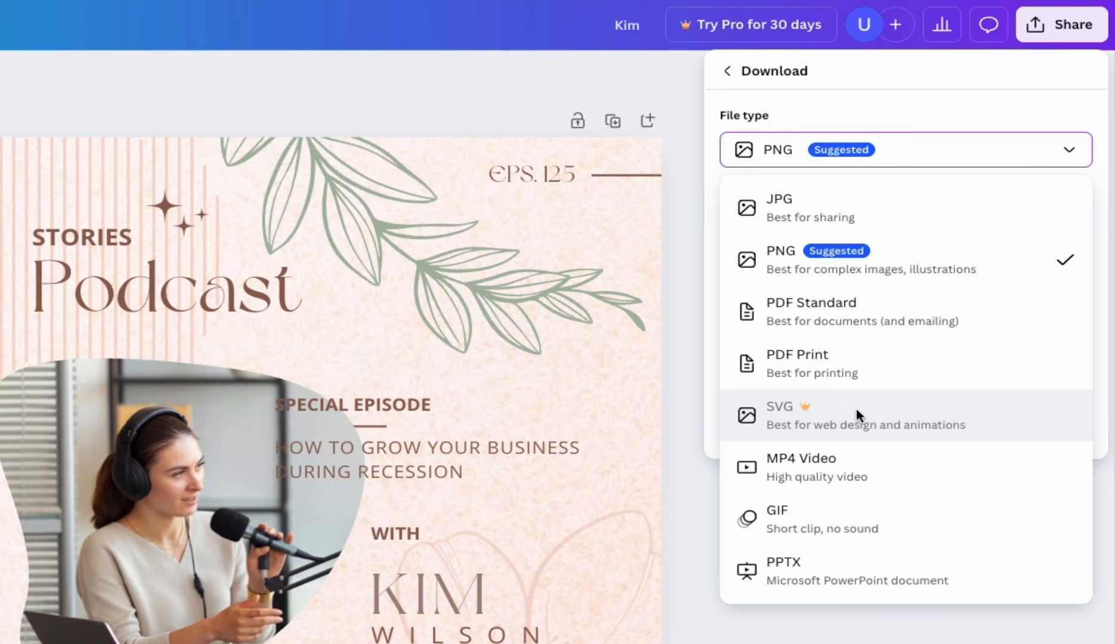
{"action": "left_click", "coordinate": [992, 93]}
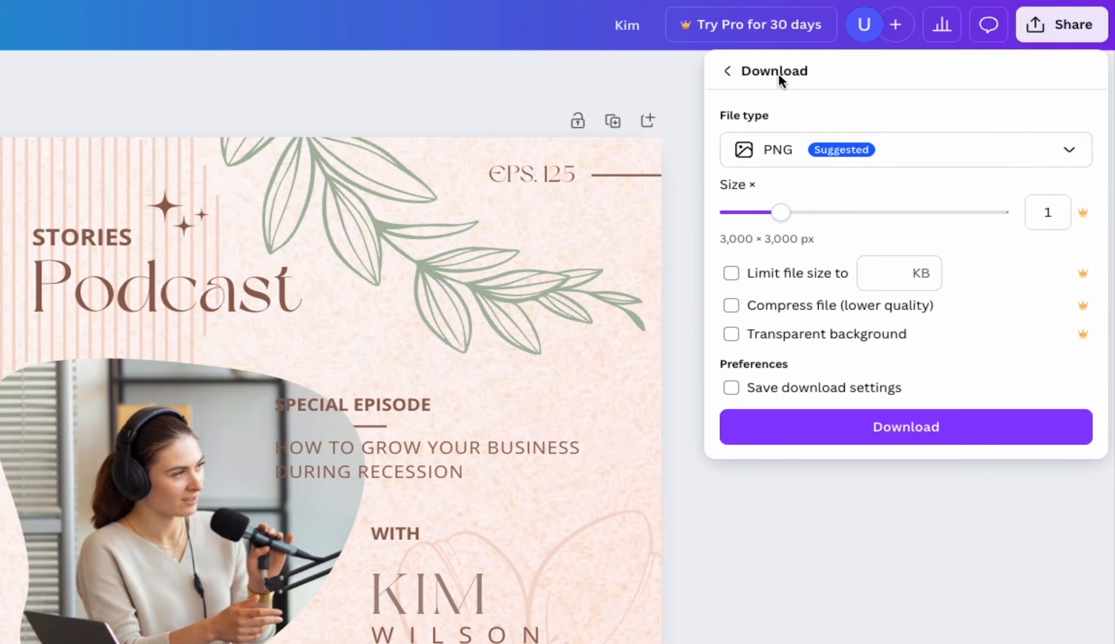
{"action": "left_click", "coordinate": [726, 71]}
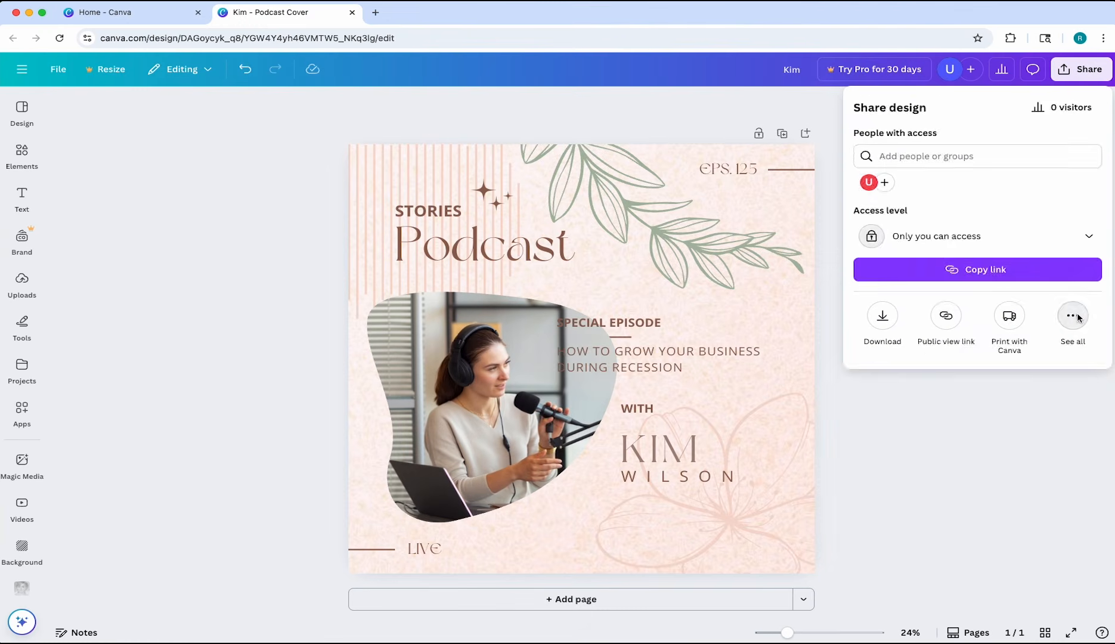
View all the other ways to share, save and publish the cover, and close the sharing options
{"action": "left_click", "coordinate": [1050, 395]}
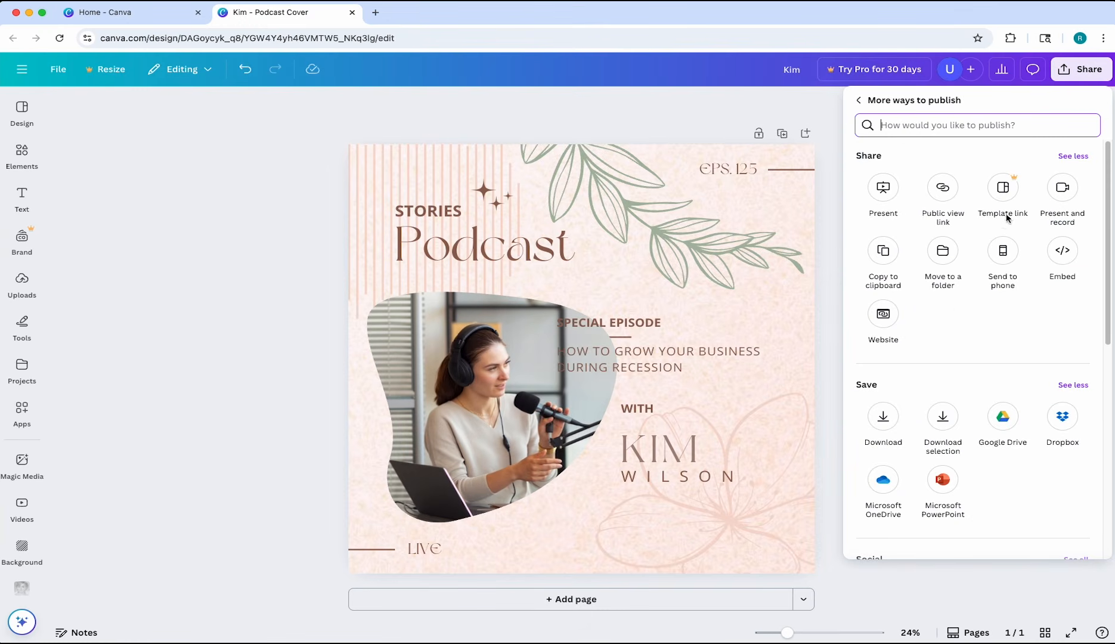
{"action": "left_click", "coordinate": [862, 102]}
{"action": "left_click", "coordinate": [860, 100]}
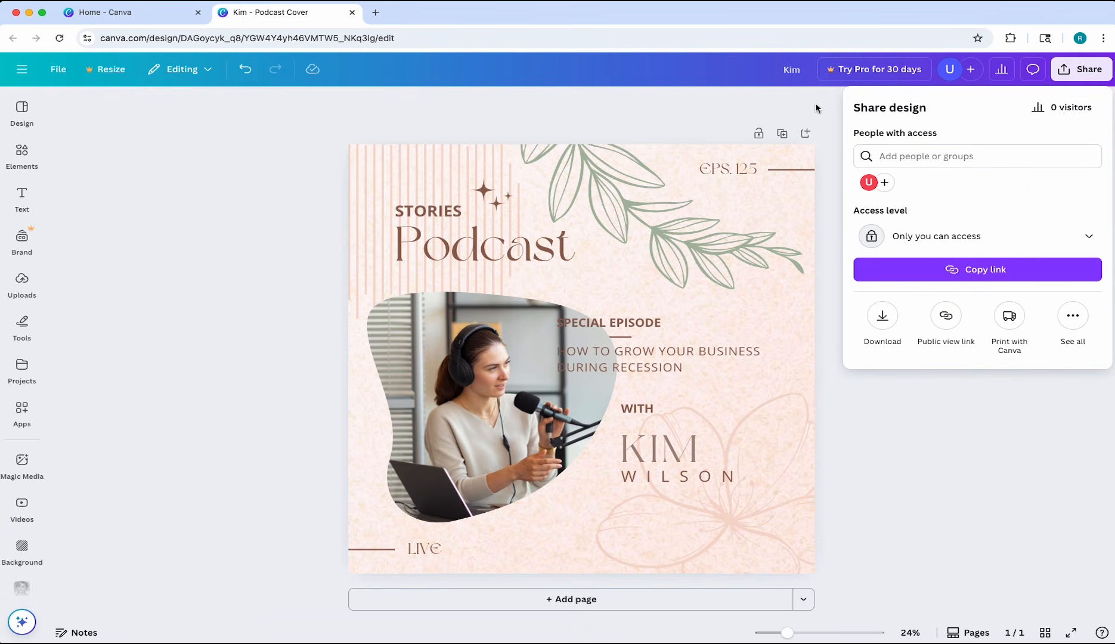
{"action": "left_click", "coordinate": [815, 107]}
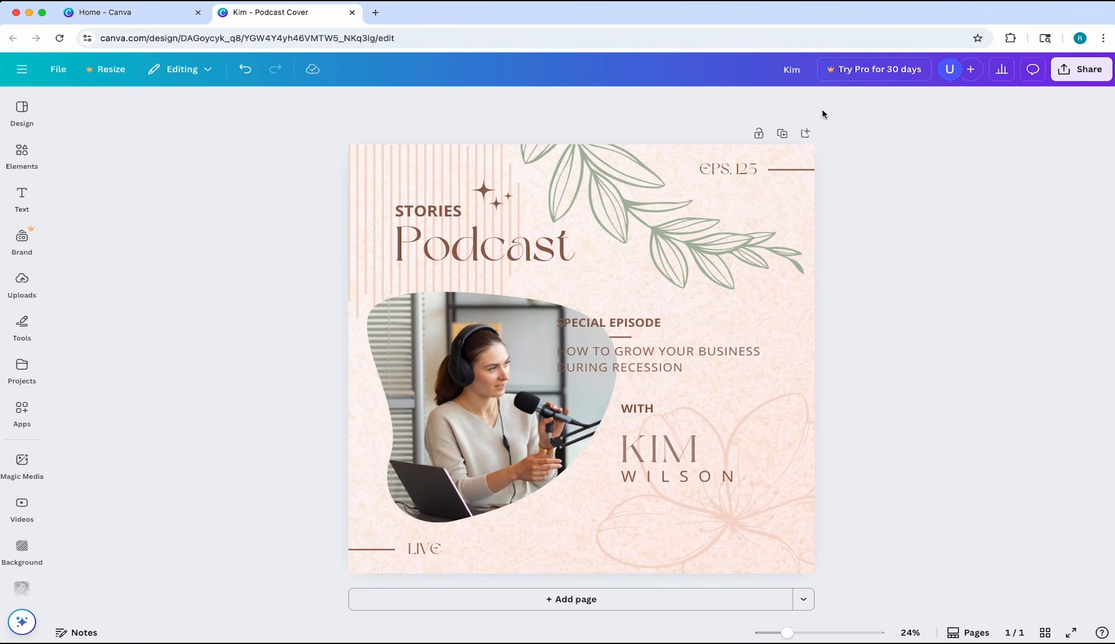